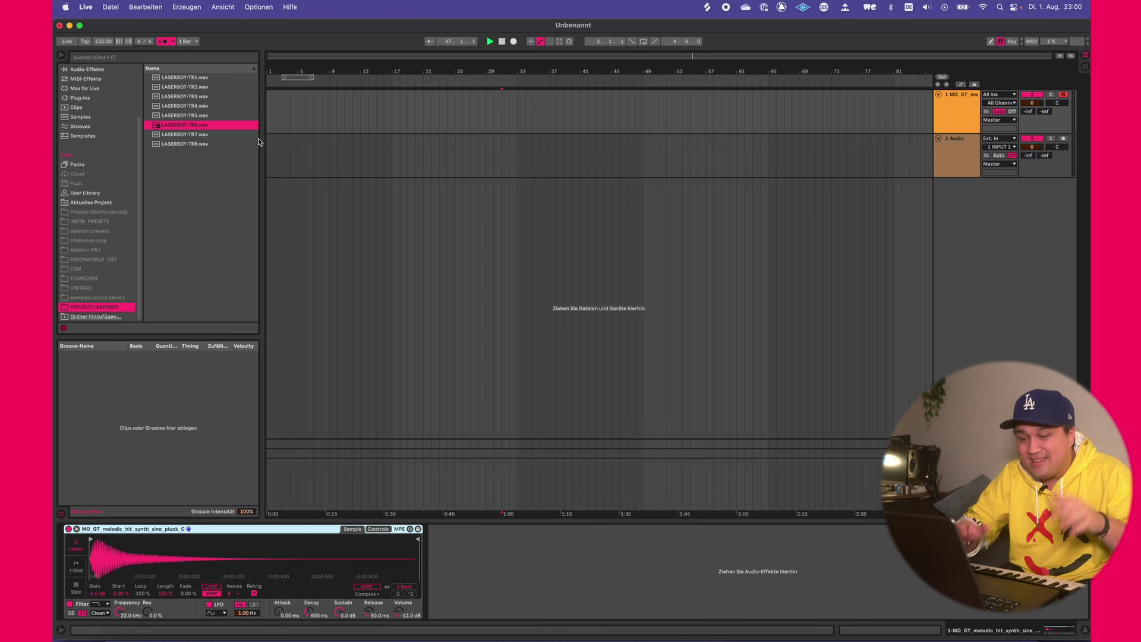
Create an empty MIDI clip over the first eight bars of the first track and enlarge the note editor
mouse_move(299, 112)
mouse_down()
mouse_move(273, 113)
mouse_move(258, 98)
mouse_up()
click(325, 107)
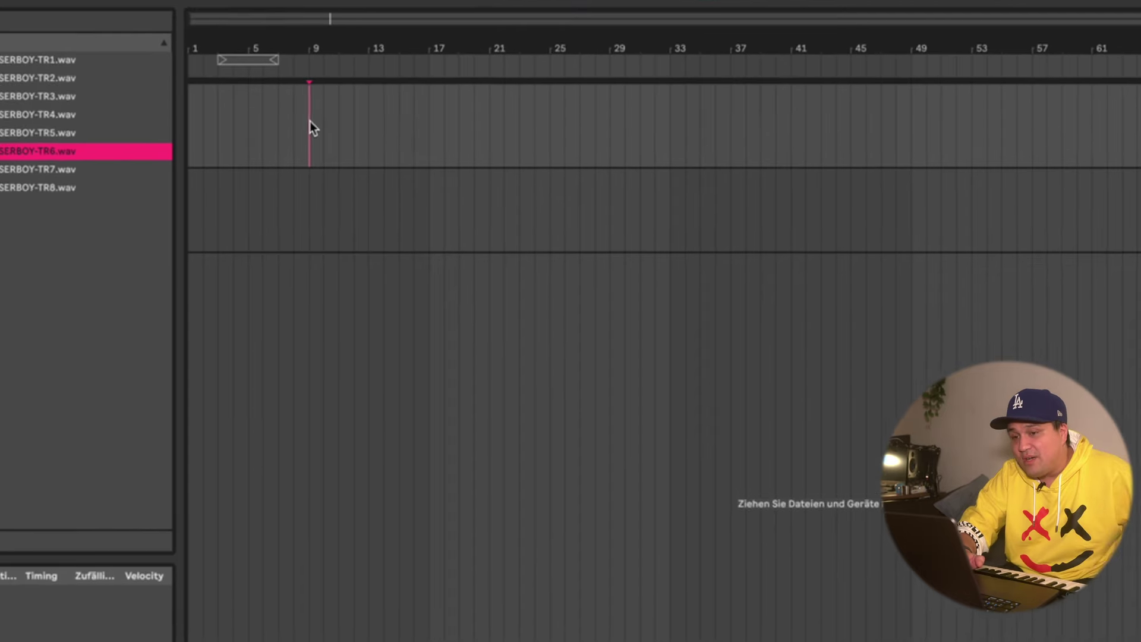
right_click(243, 123)
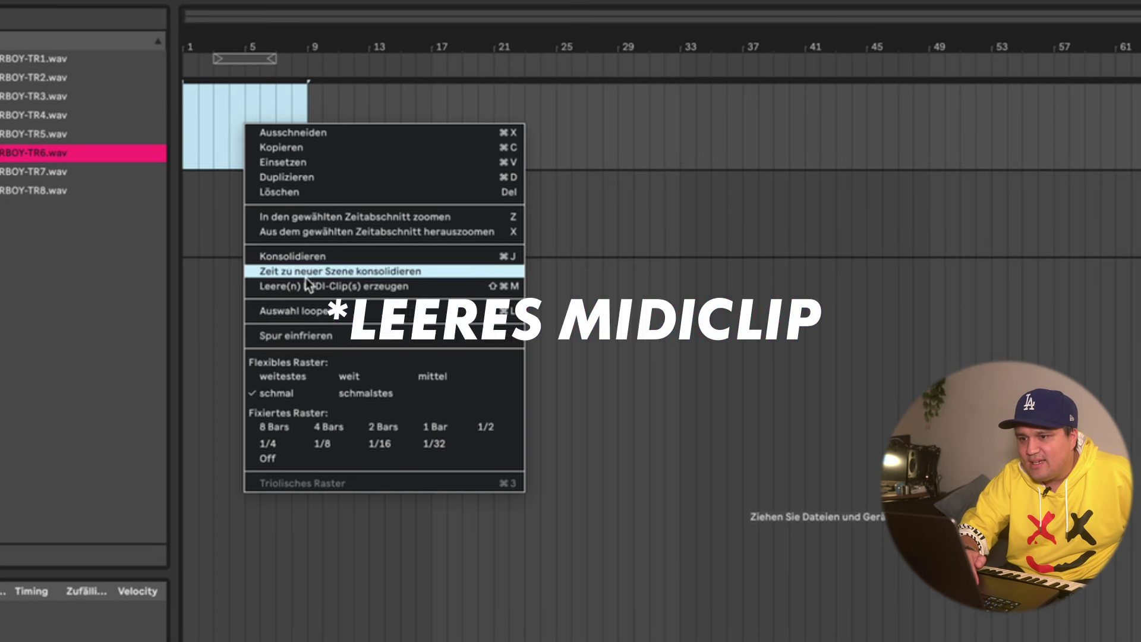
click(357, 286)
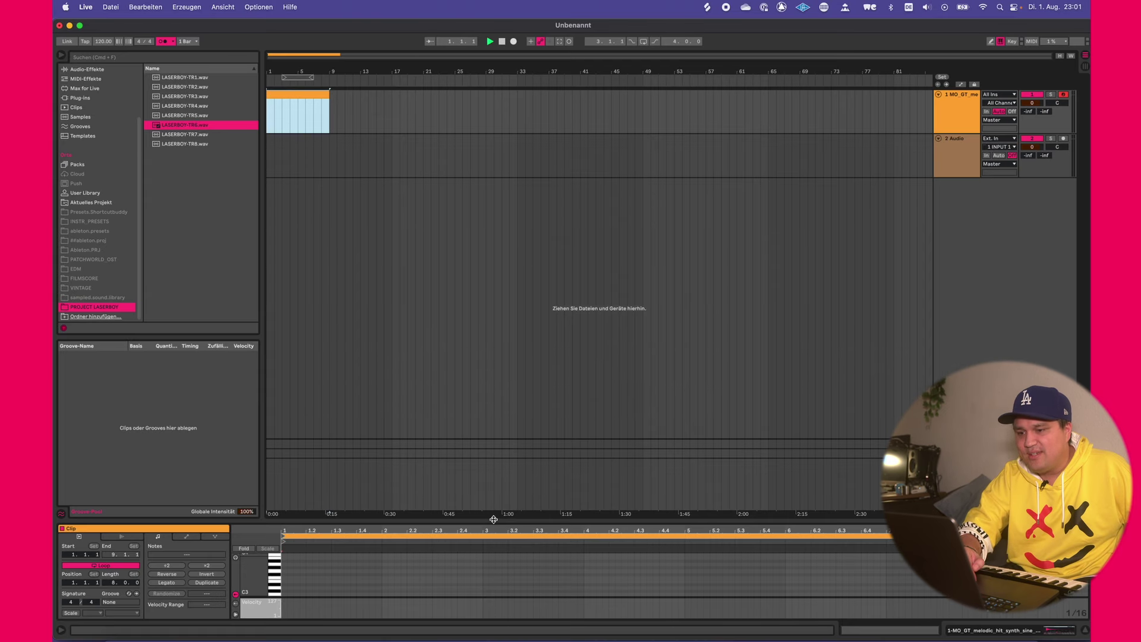
drag(683, 641, 683, 495)
drag(517, 296, 515, 292)
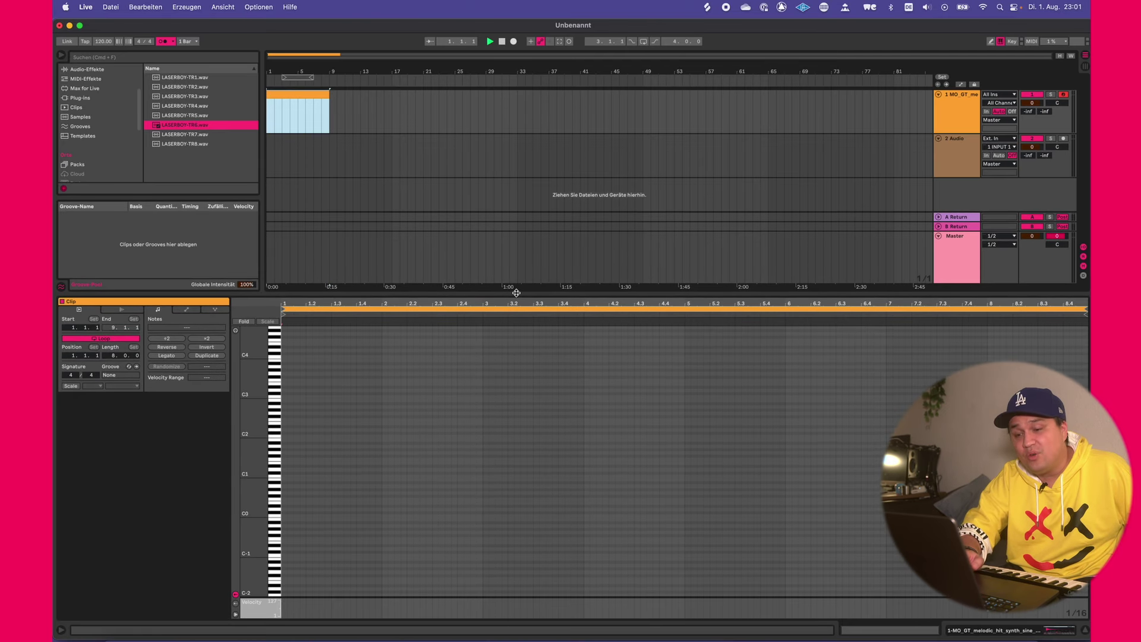
Add a sixteenth note on C1 at the clip's start and transpose it up an octave to C2
drag(254, 468, 258, 466)
scroll(442, 476, up, 1)
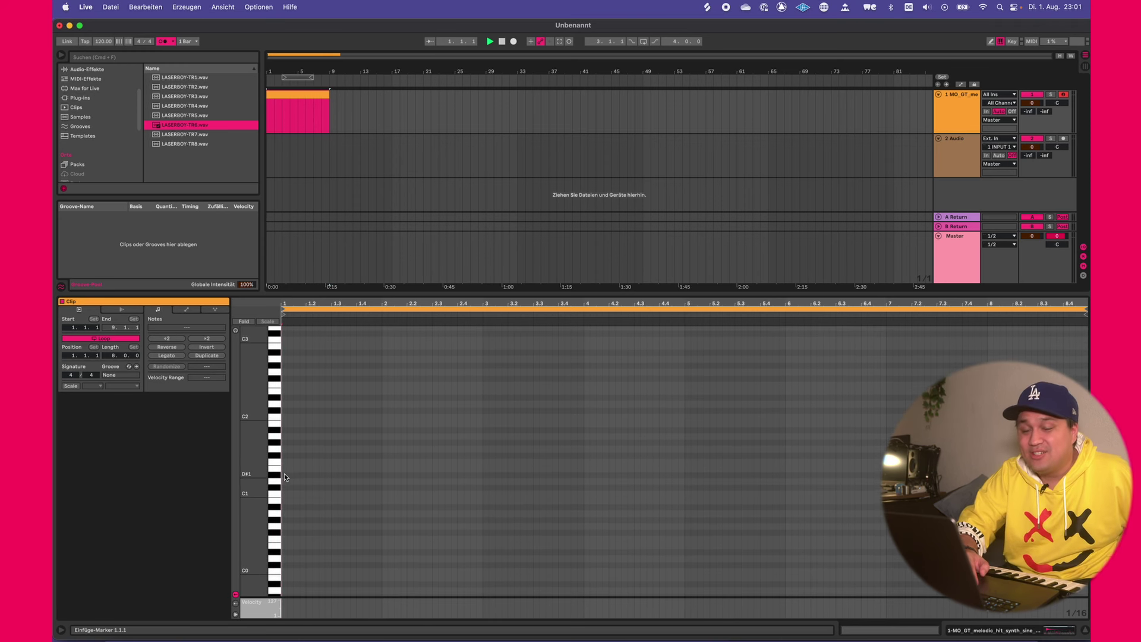
double_click(285, 494)
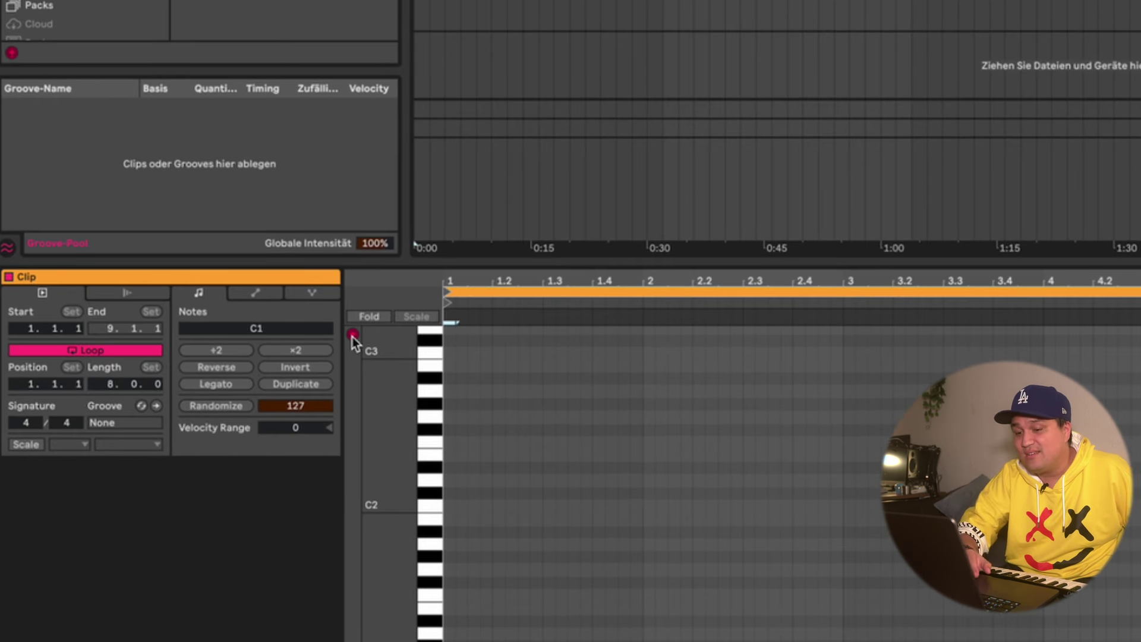
key(shift+Up)
Add a G2 note at 1.1.2, a D#3 note on beat 1.2 and a D3 note at 1.2.3
click(466, 422)
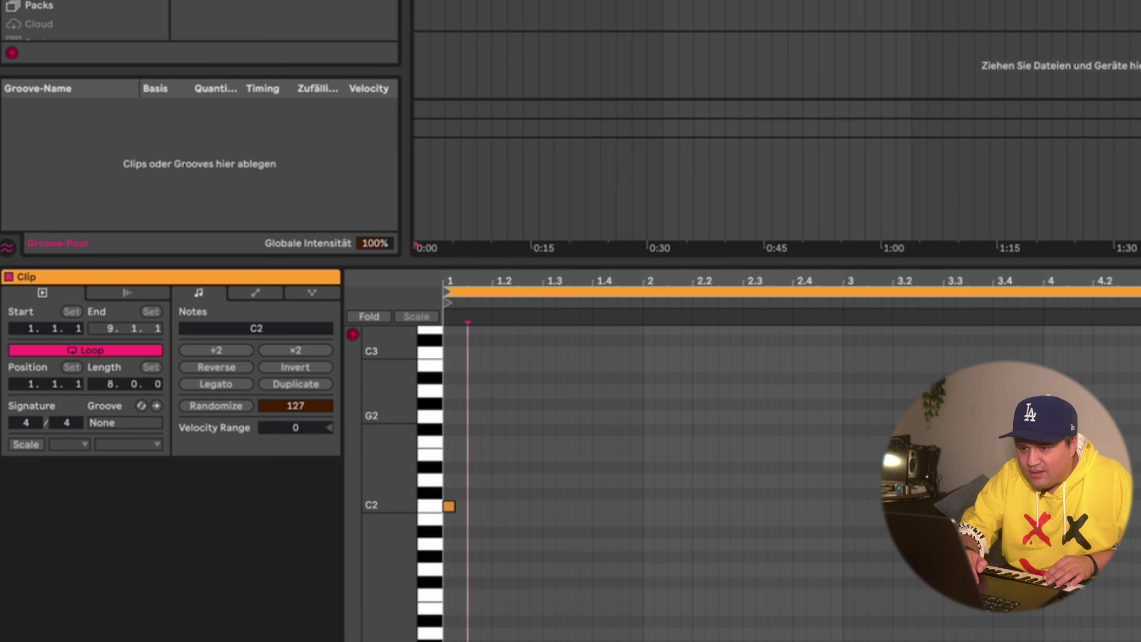
double_click(465, 422)
scroll(476, 416, up, 3)
double_click(495, 384)
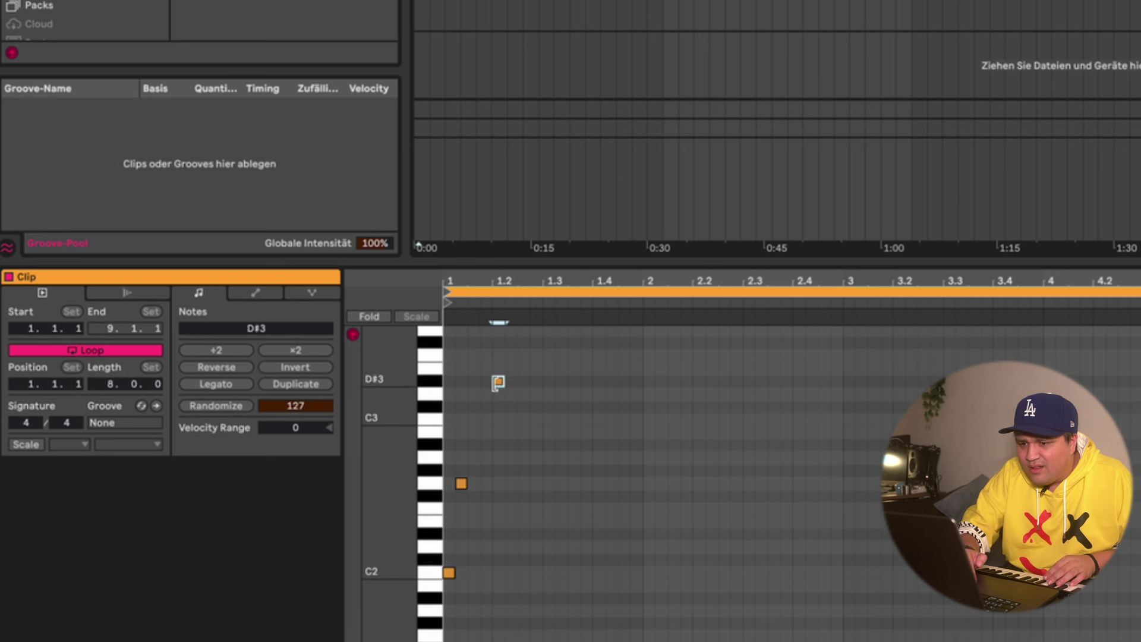
double_click(511, 406)
drag(512, 406, 521, 401)
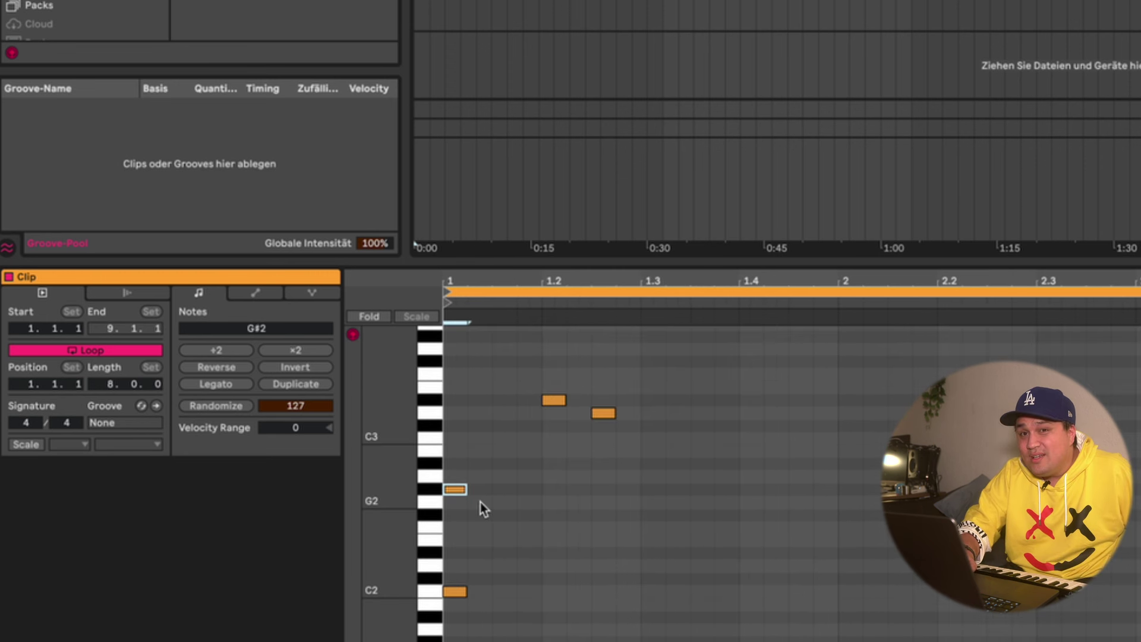
Move the second note to 1.1.3, midway between C2 and D#3, at pitch G#2
key(Right)
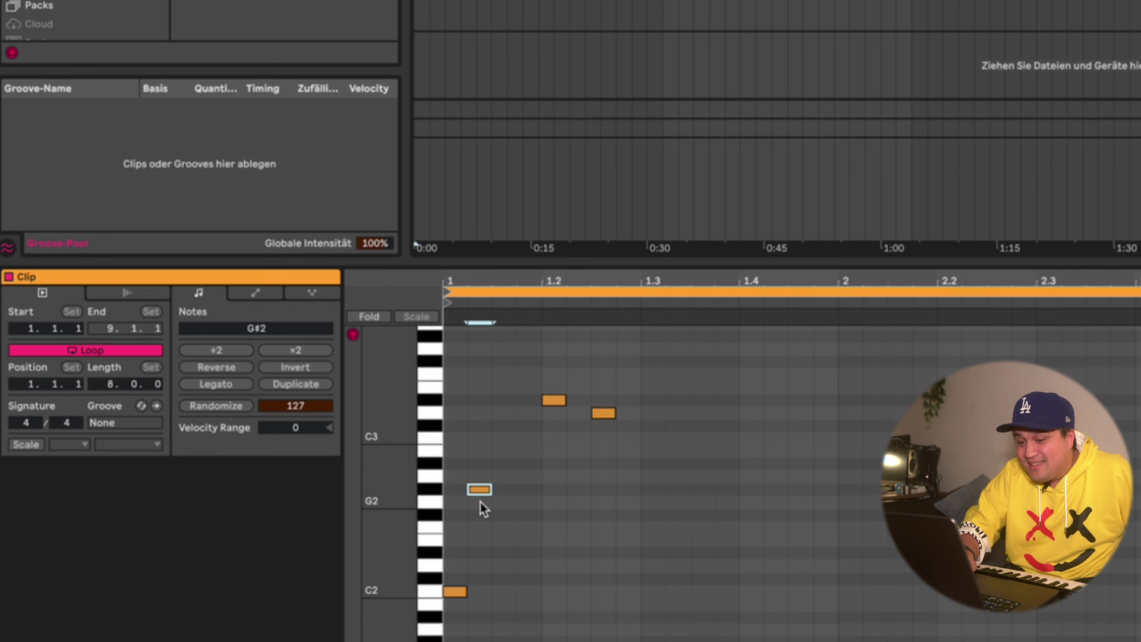
key(Right)
key(Up)
key(Left)
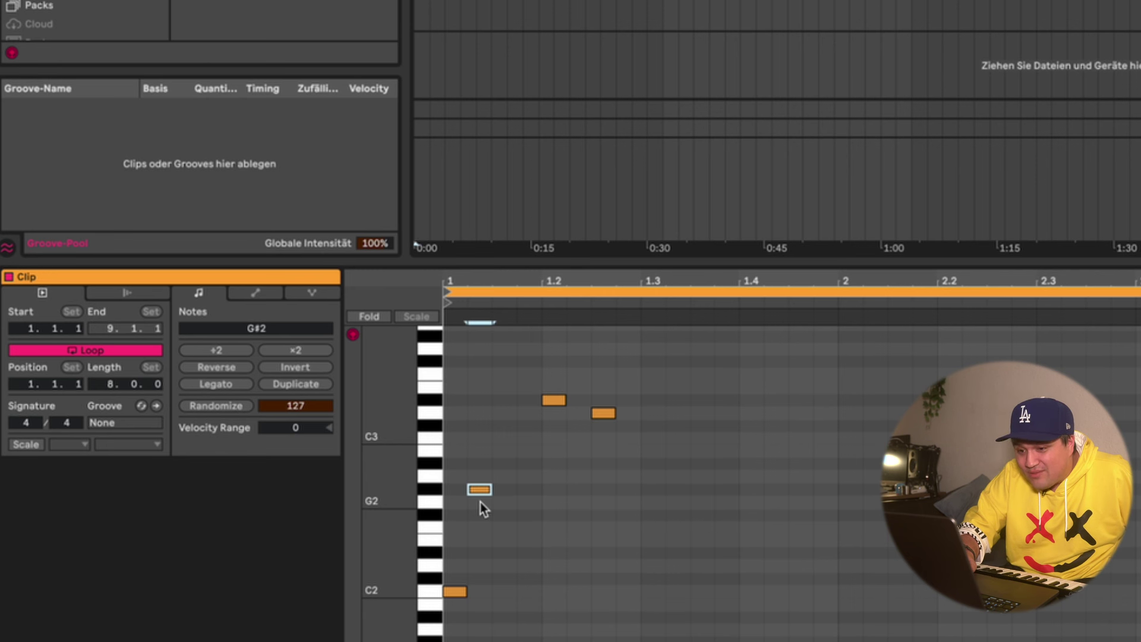
key(Right)
key(Down)
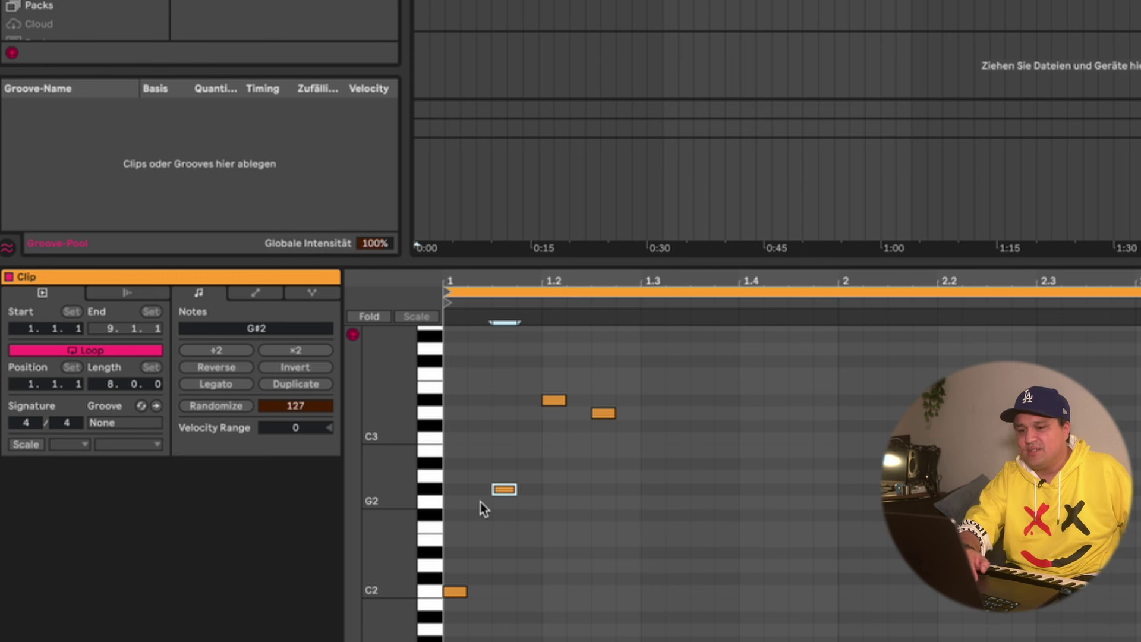
Select all four notes and duplicate the pattern until it fills bars 1 and 2
drag(637, 367, 450, 598)
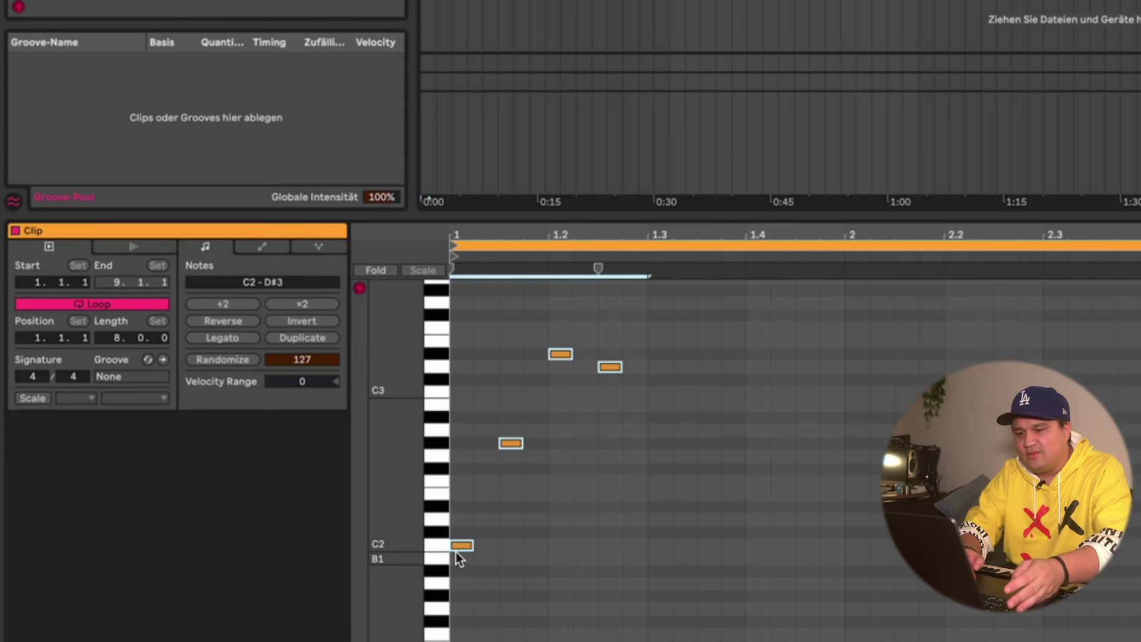
right_click(462, 545)
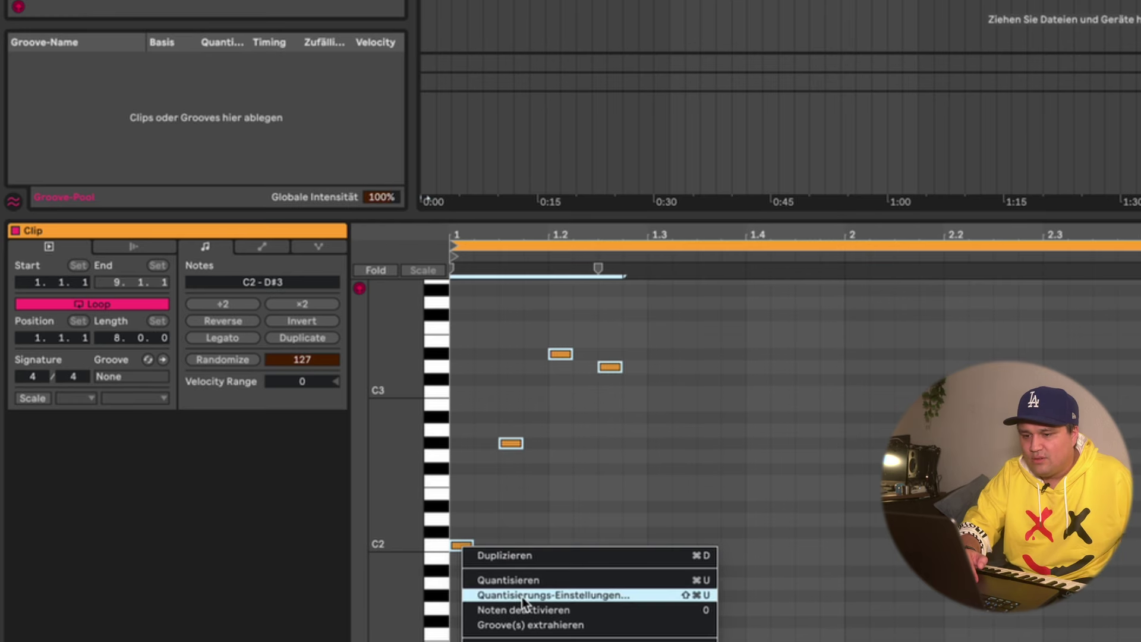
click(560, 556)
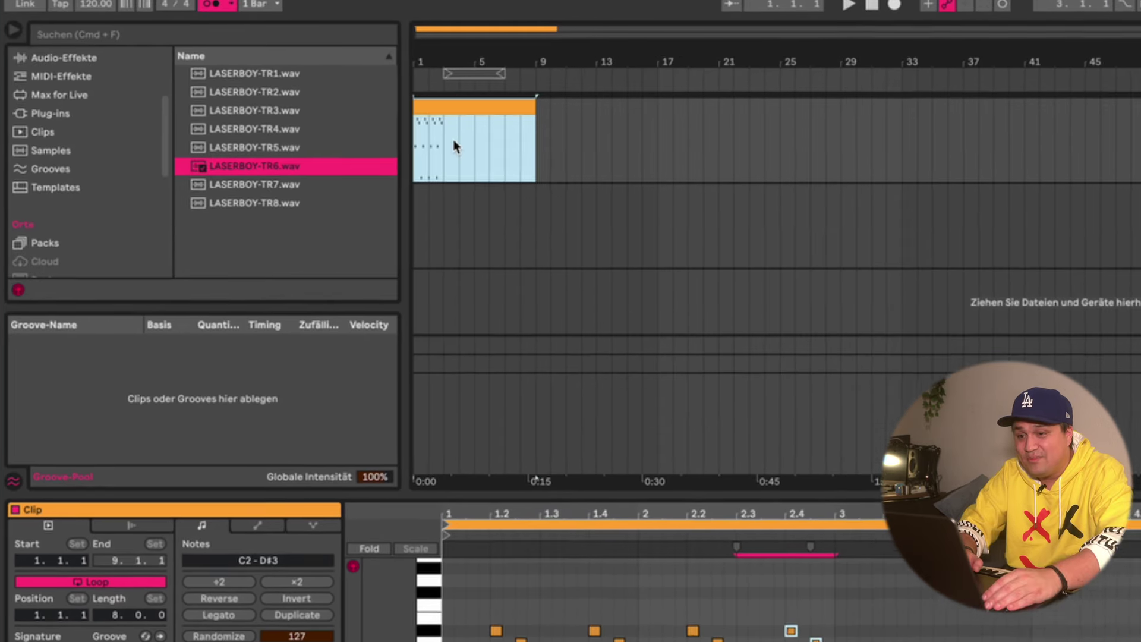
Remove the empty part of the MIDI clip from bar 3 onward and duplicate the two-bar clip seven times, up to bar 17
click(456, 142)
drag(456, 143, 609, 143)
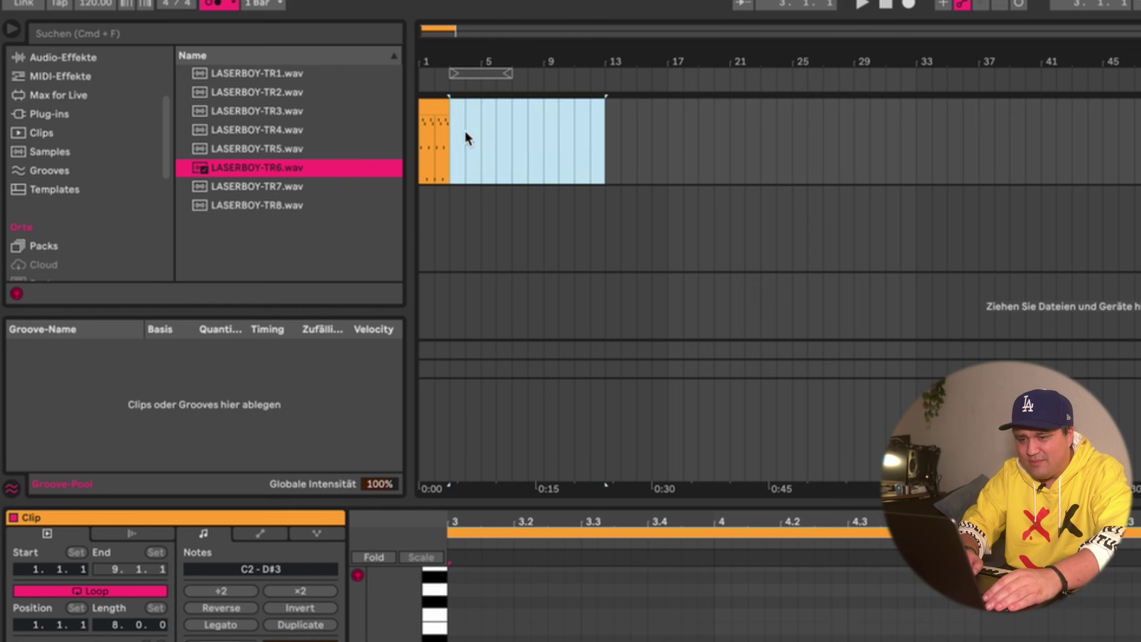
click(434, 107)
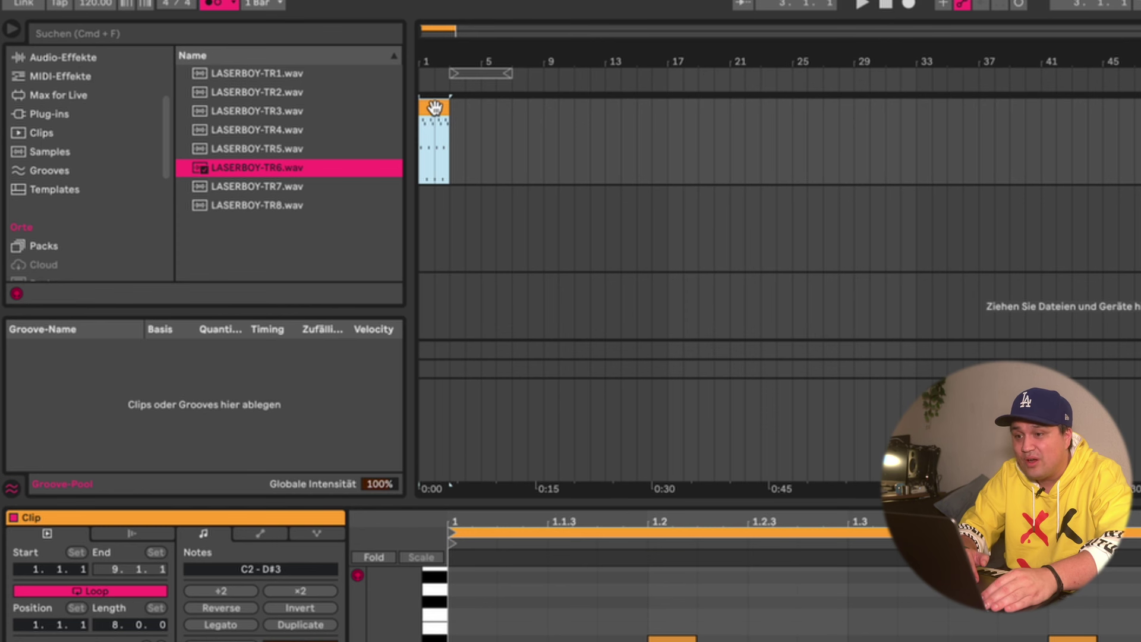
right_click(434, 108)
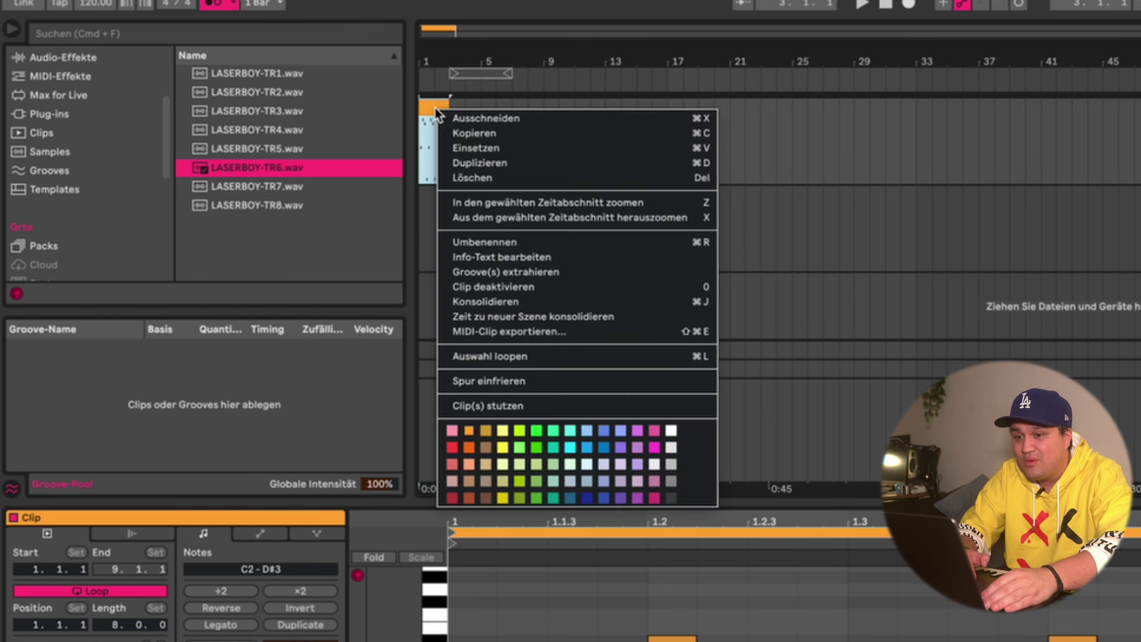
click(479, 163)
key(super+d)
key(super+d)
key(super+d)
key(super+d)
key(super+d)
key(super+d)
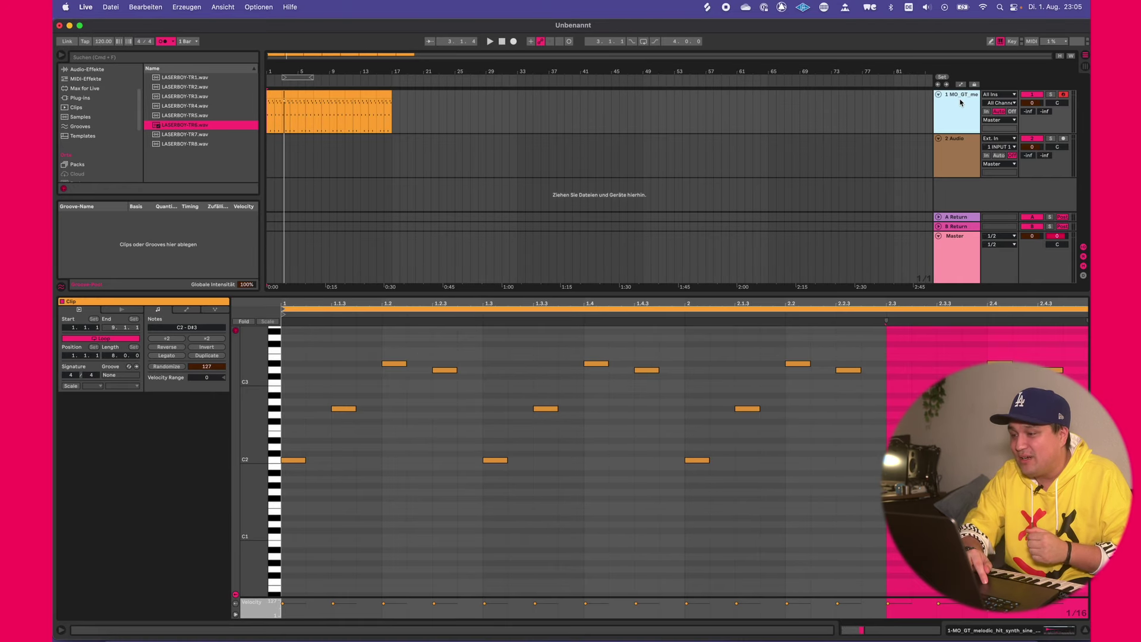
Add the Reverb audio effect from Reverb & Resonance after the first track's sampler
click(962, 102)
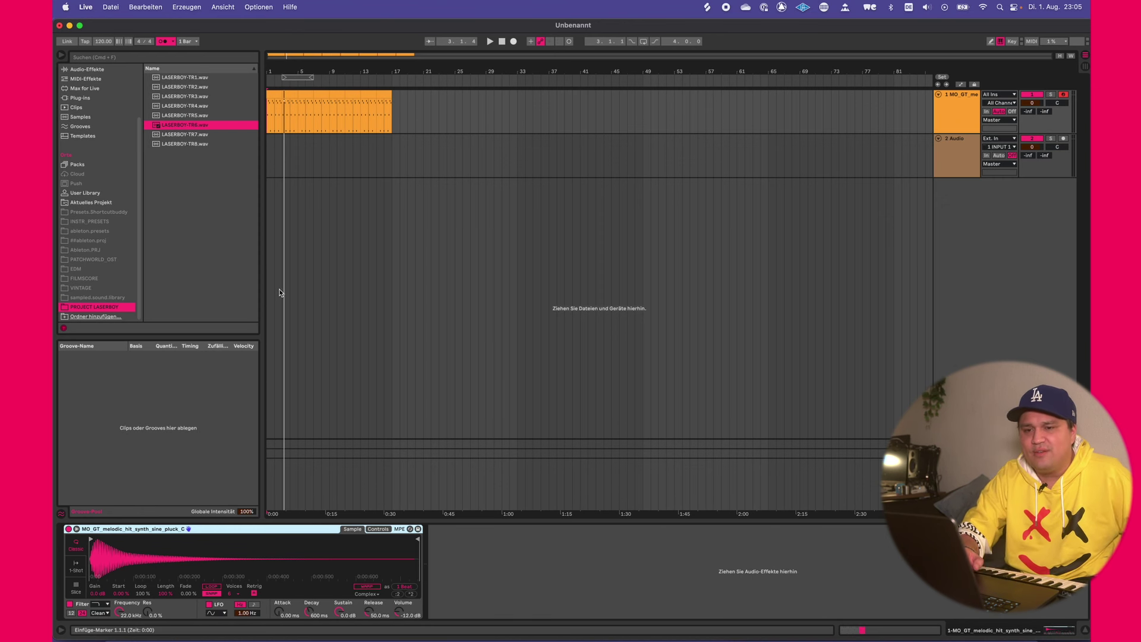
scroll(98, 137, up, 5)
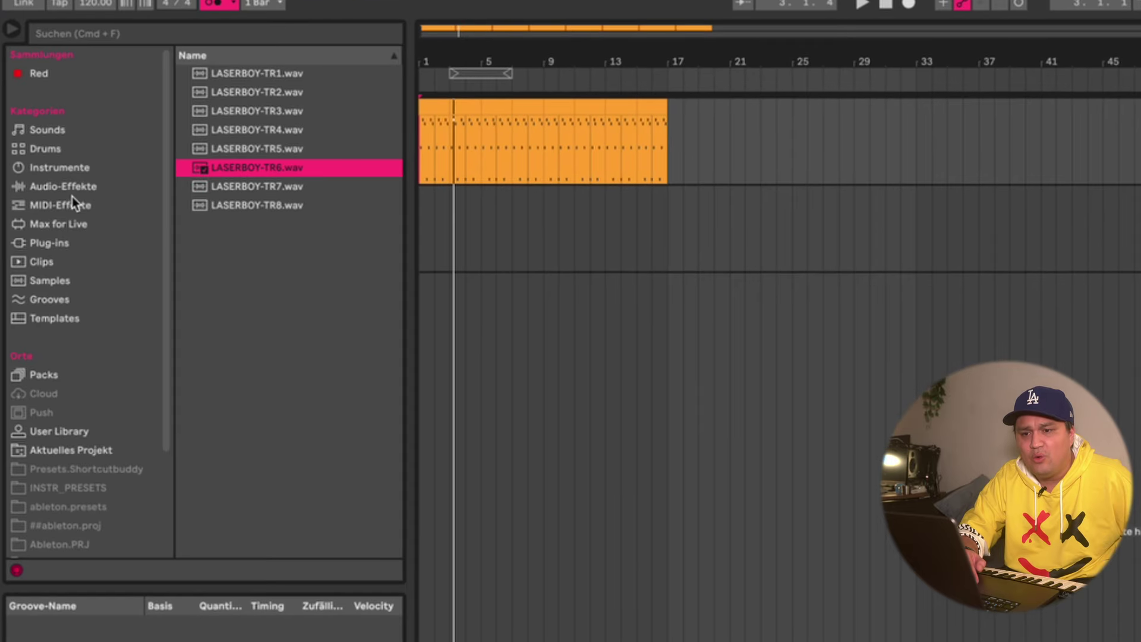
click(72, 198)
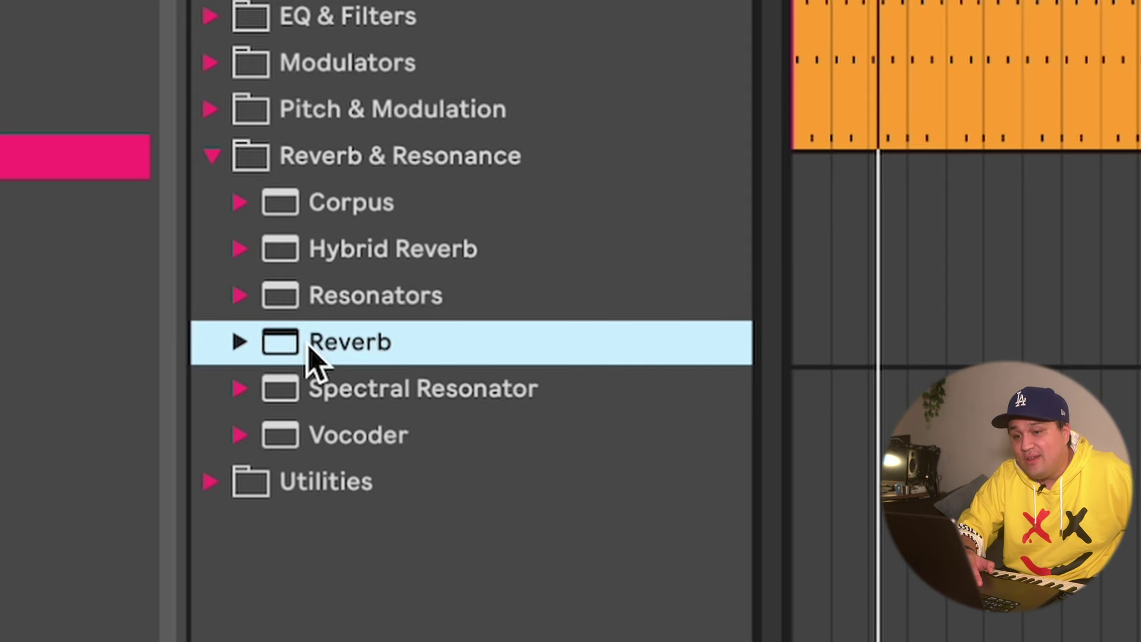
drag(313, 360, 400, 298)
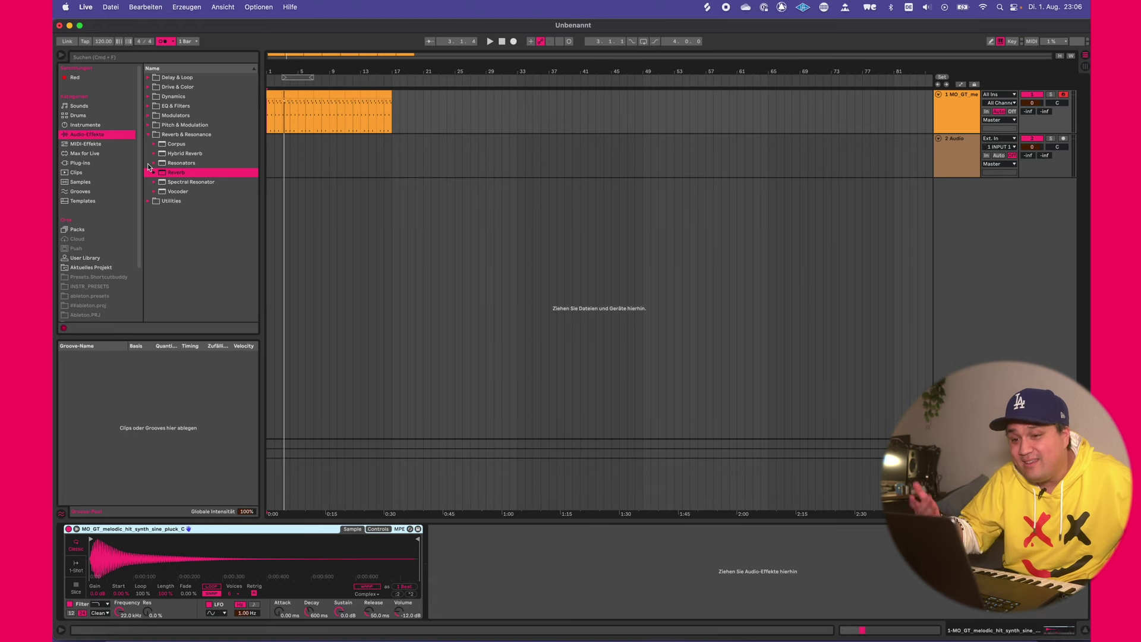
double_click(182, 172)
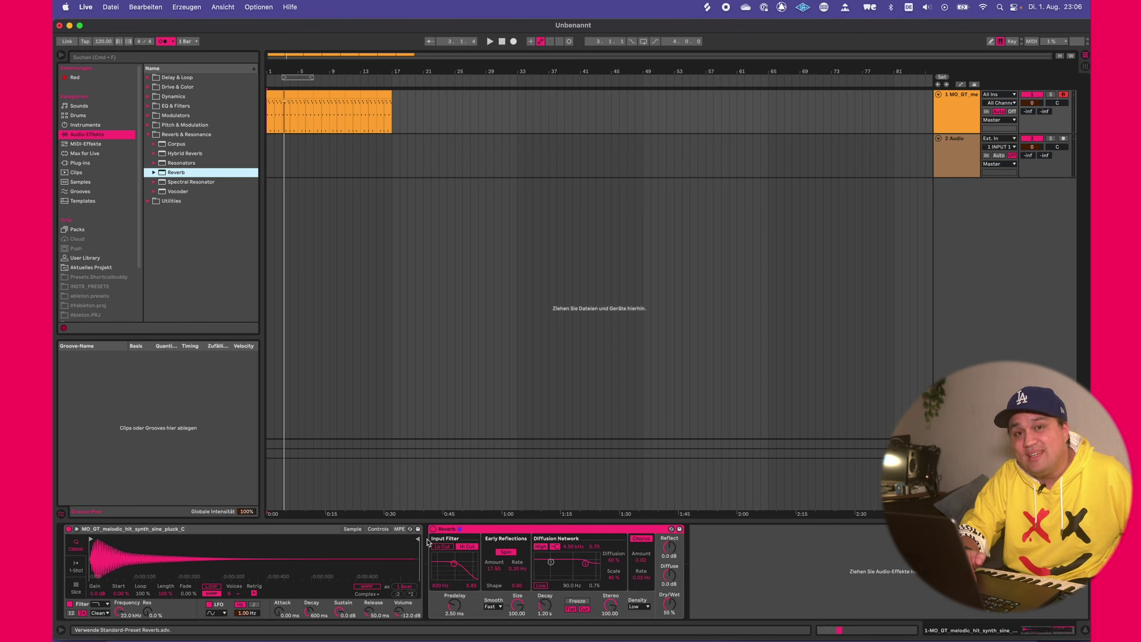
Append two more Reverb effects to the first track's chain and delete the last one
double_click(176, 174)
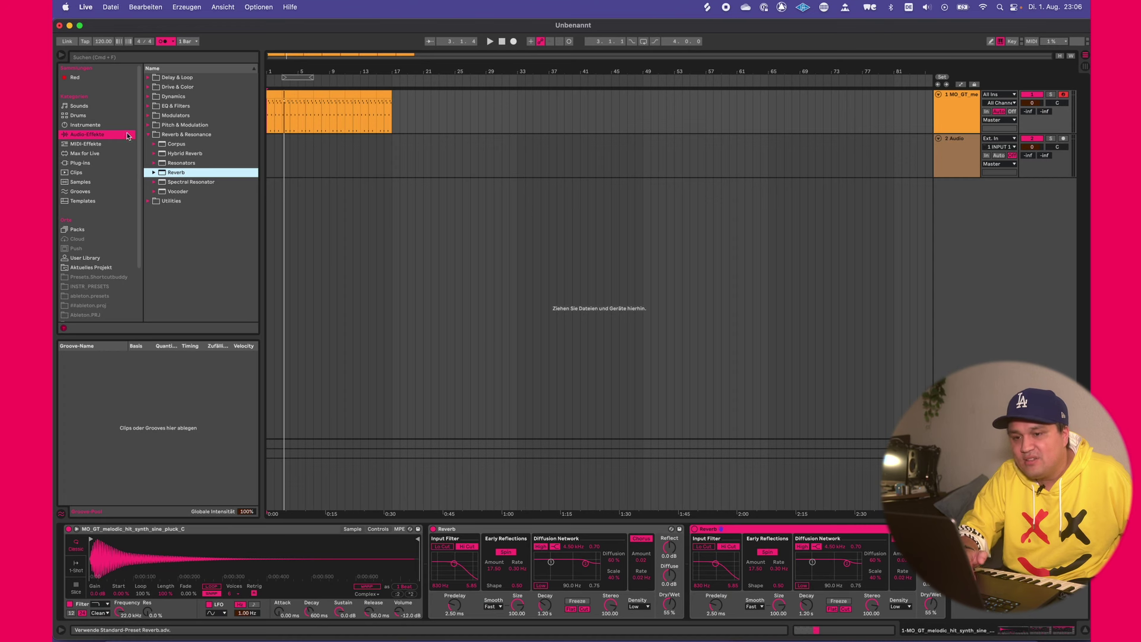
double_click(195, 174)
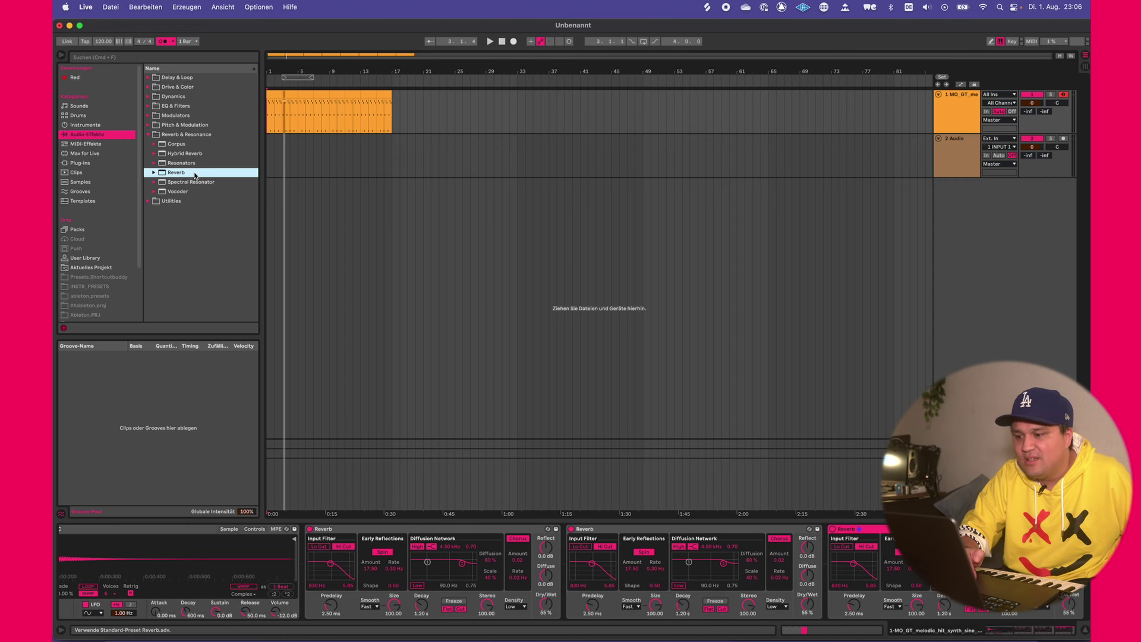
click(886, 537)
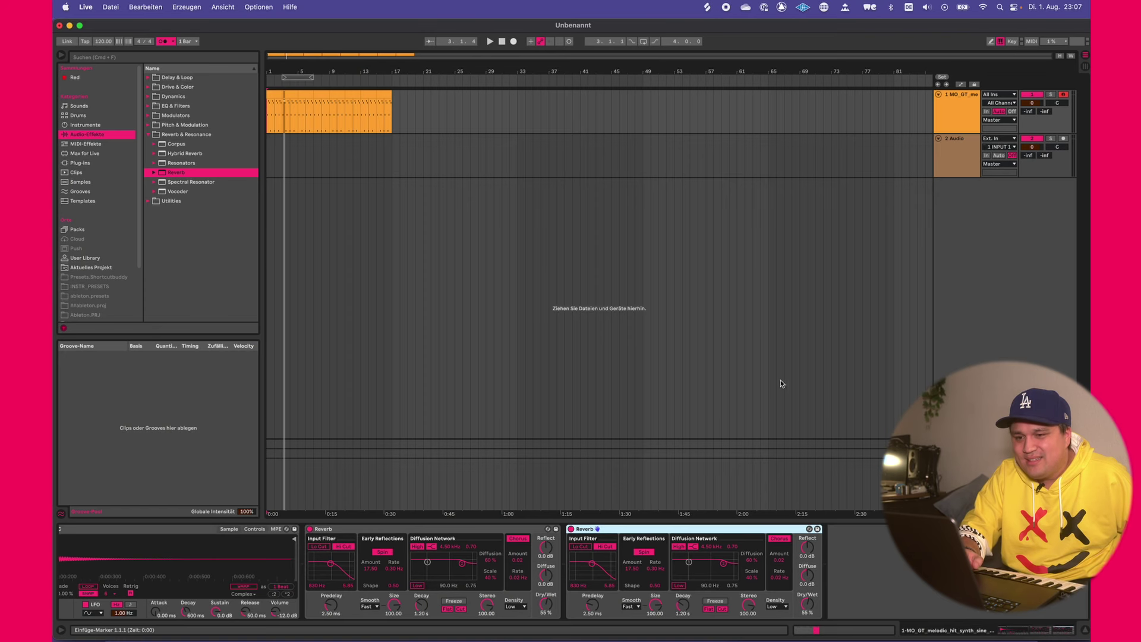
Insert Resonators between the two Reverbs and Corpus before the first Reverb
click(169, 162)
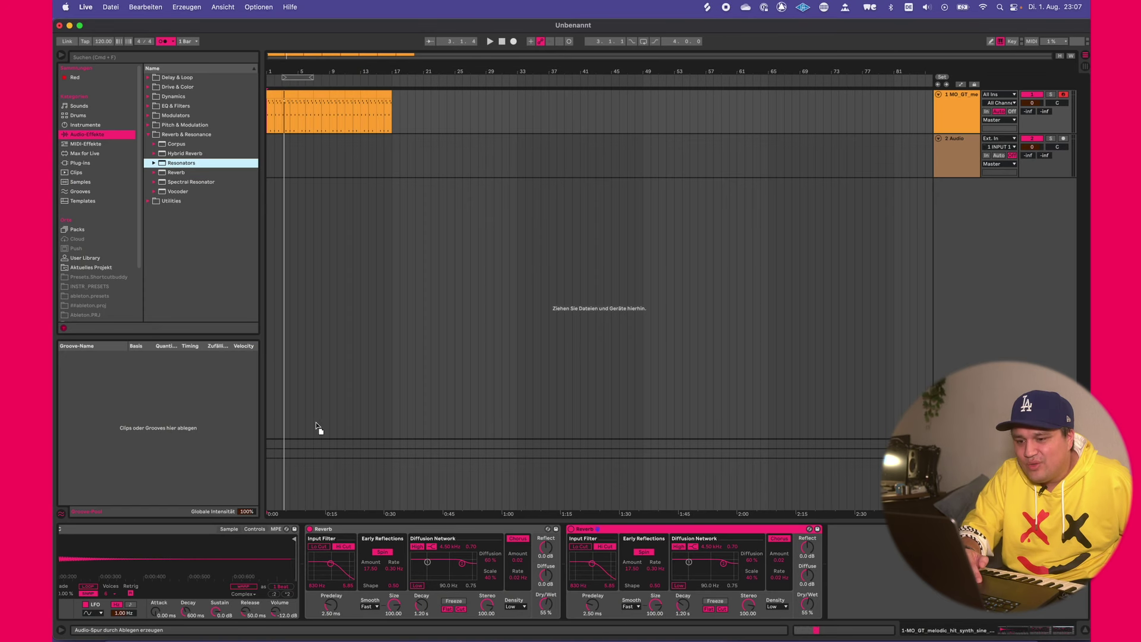
drag(554, 528, 562, 559)
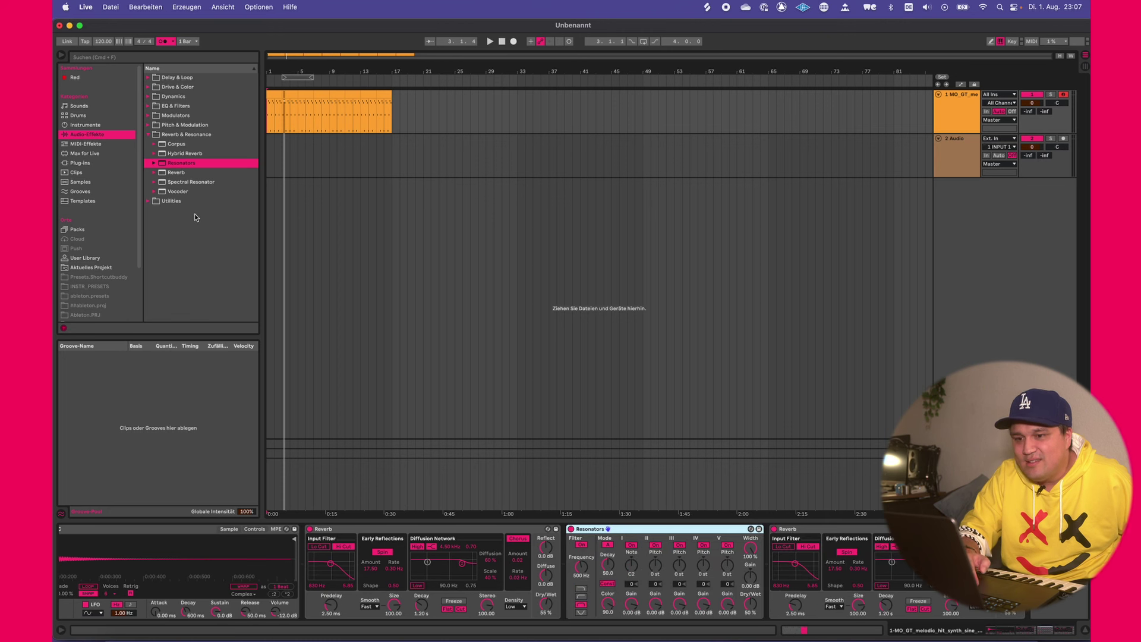
click(168, 146)
mouse_move(170, 146)
mouse_down()
mouse_move(354, 288)
mouse_move(309, 552)
mouse_up()
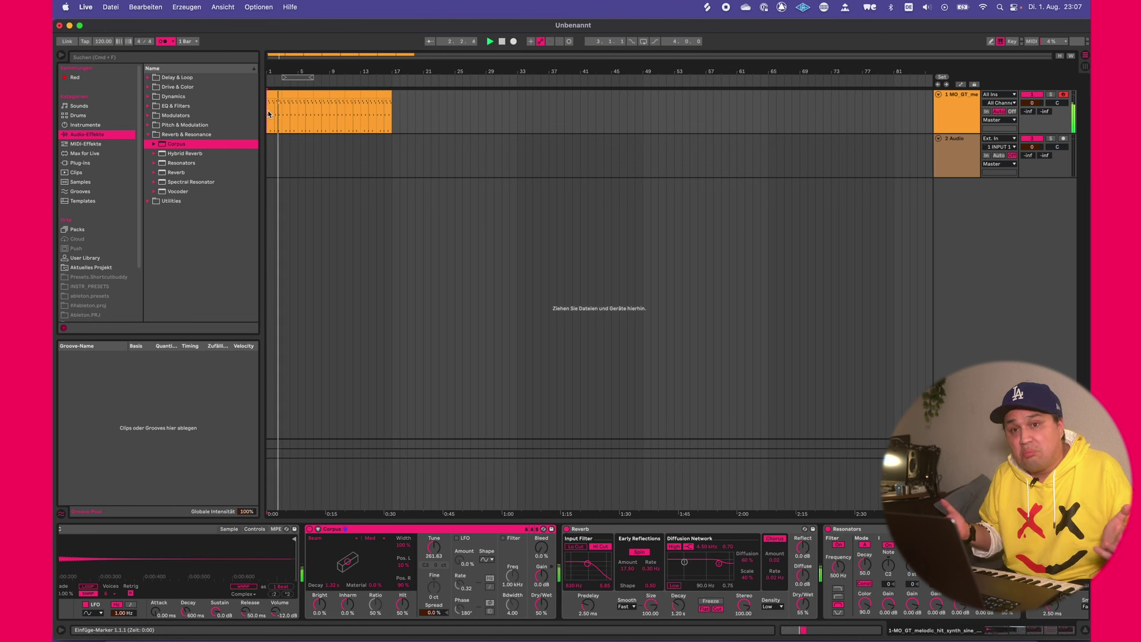
Delete the Resonators effect from the chain, place the insert marker at bar 9 and stop playback
click(881, 529)
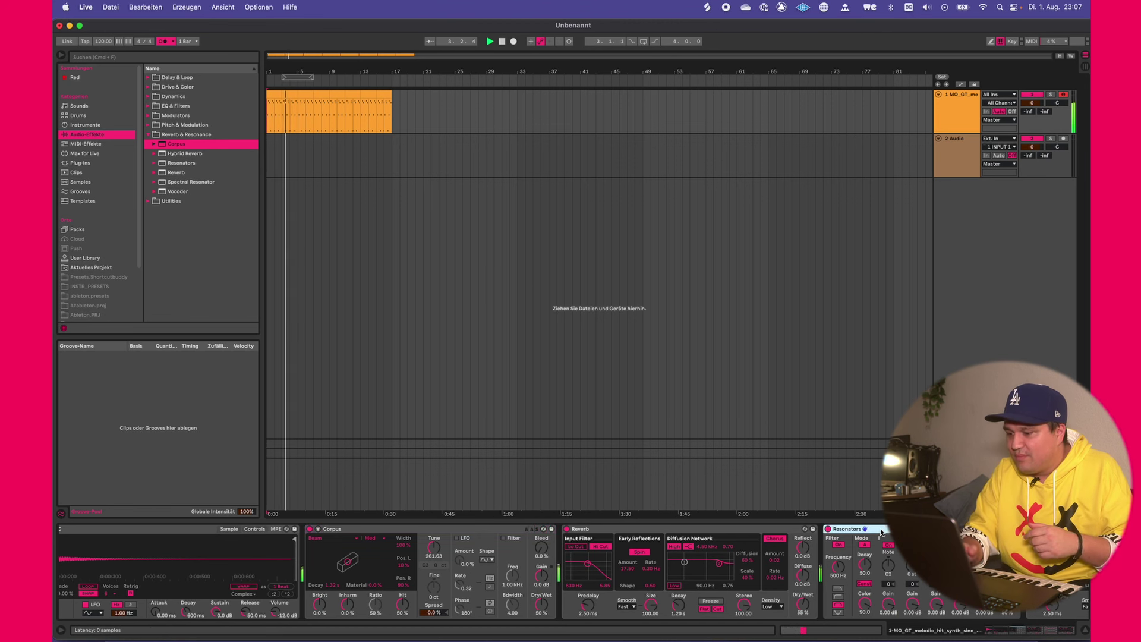
key(Delete)
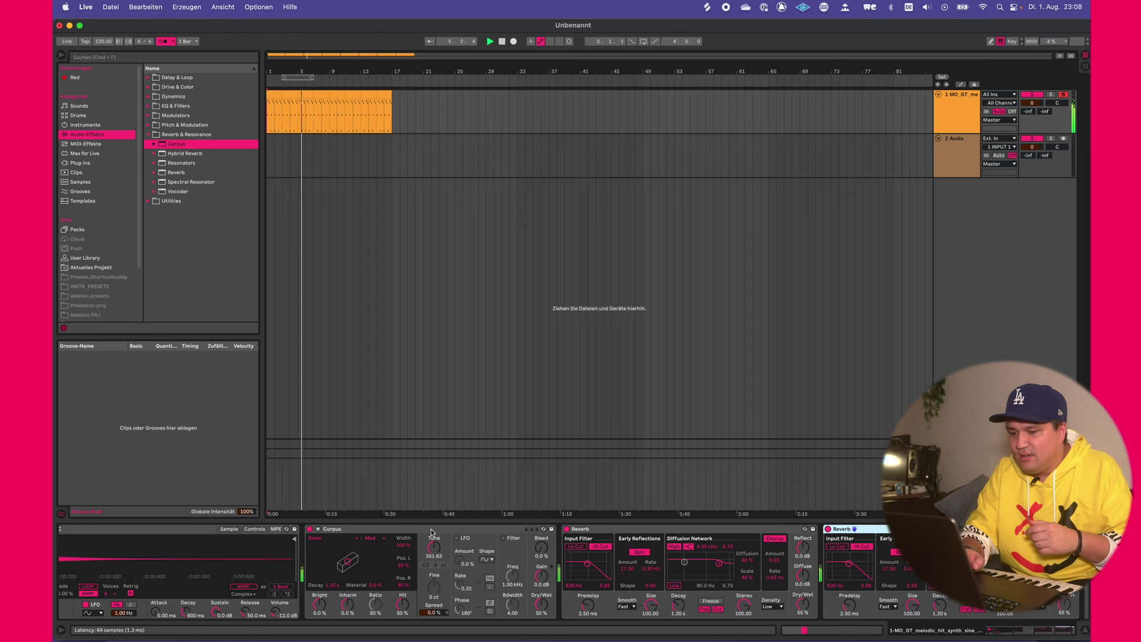
click(327, 117)
key(space)
Switch to Splice and place the AHA_DO_120_vocal_stack_loop_final_curtain_Bm loop on the second audio track at bar 1
key(super+Tab)
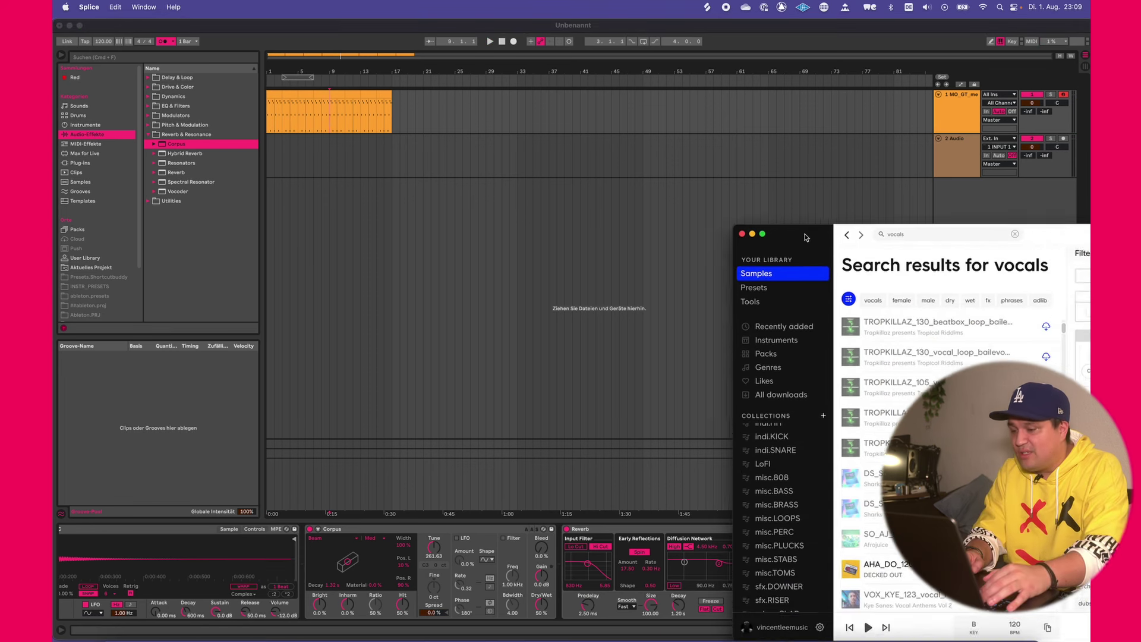
drag(905, 565, 268, 162)
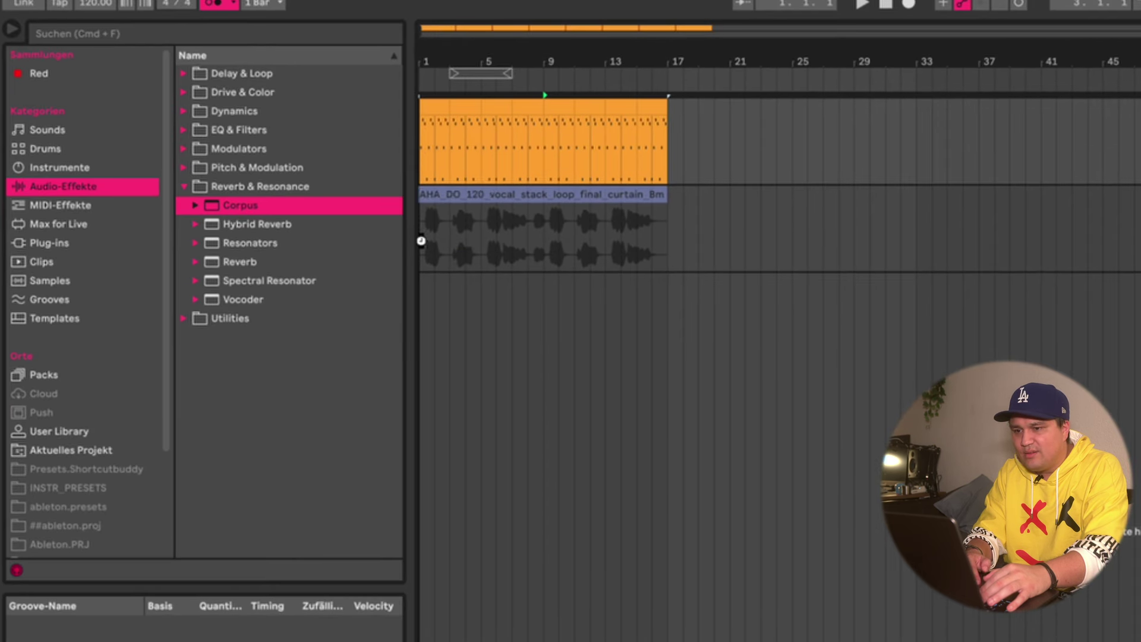
drag(421, 241, 419, 234)
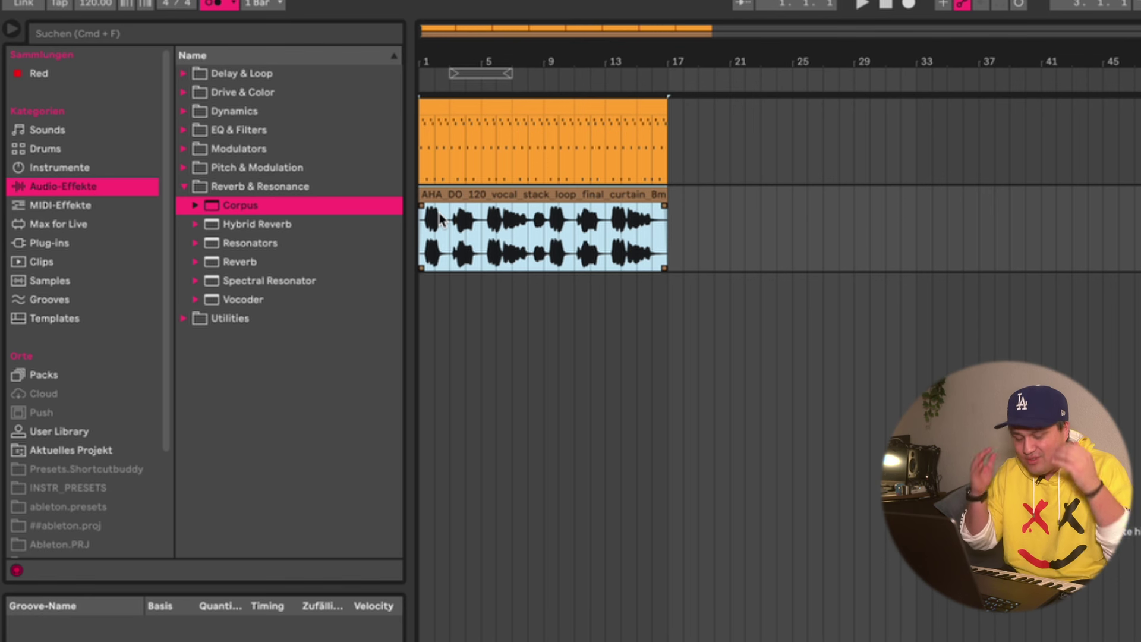
Play the arrangement from bar 1 to hear the vocal loop with the melody and open the vocal clip's properties
click(423, 237)
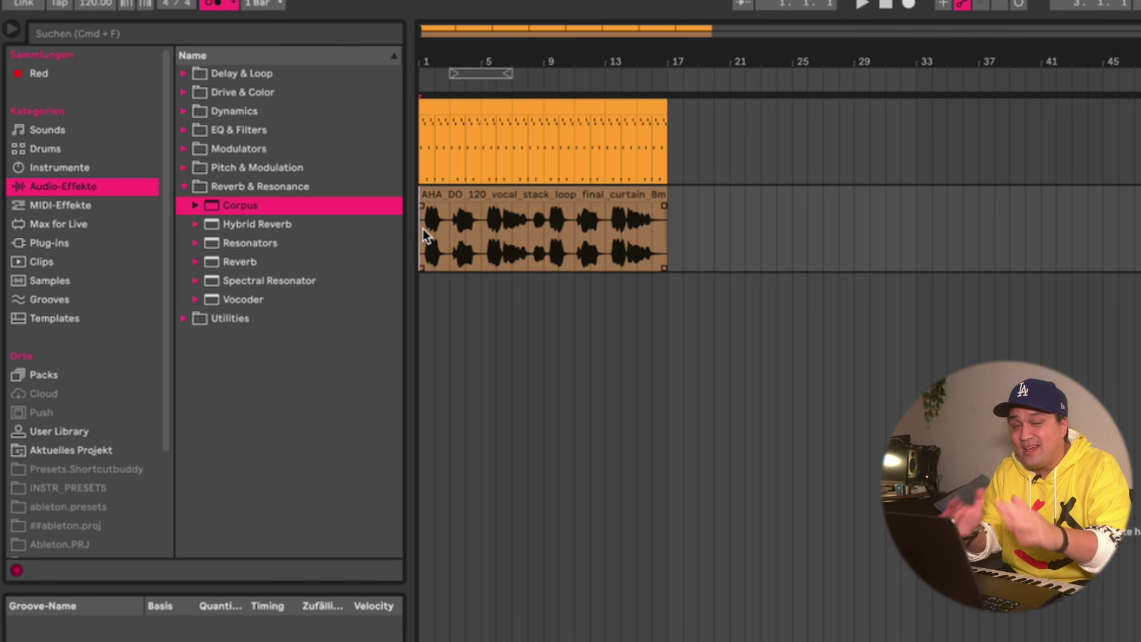
click(466, 197)
key(space)
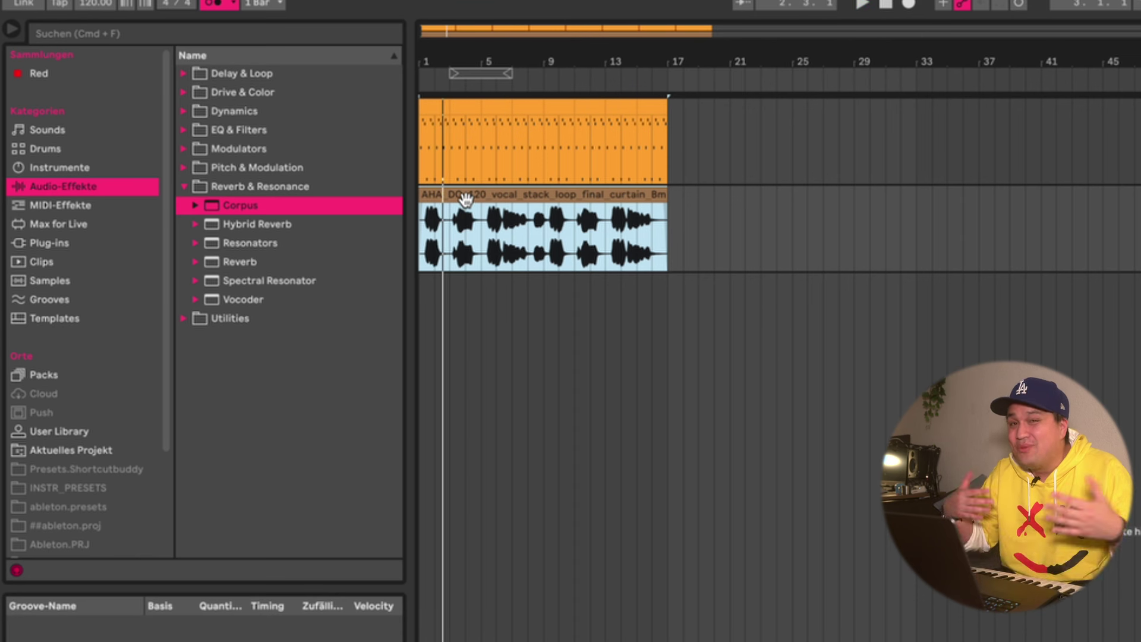
double_click(495, 195)
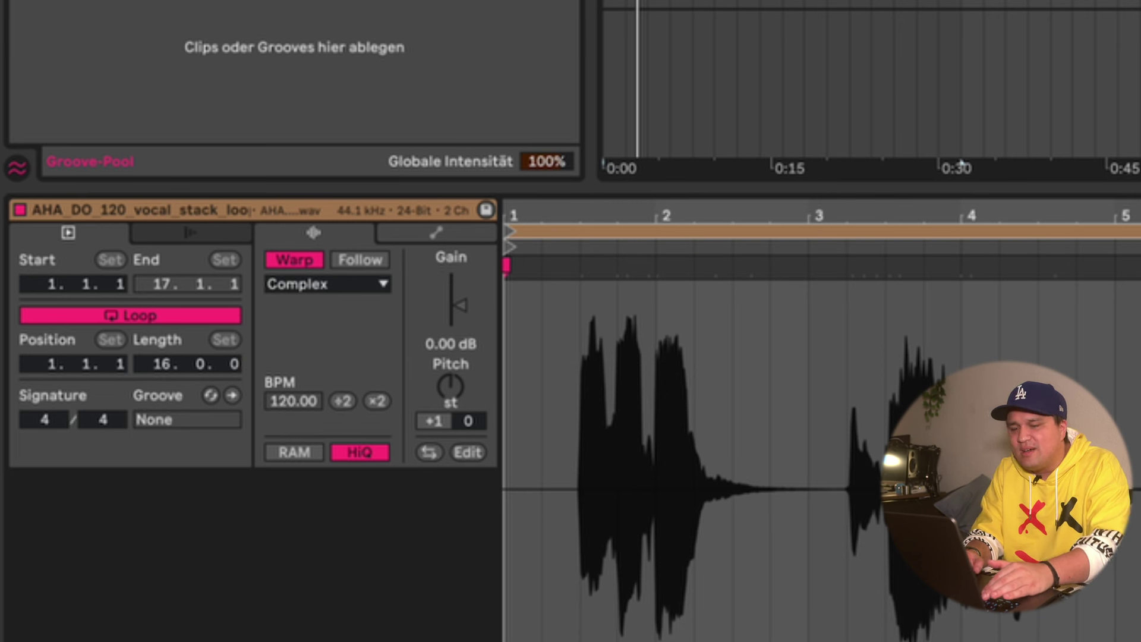
key(space)
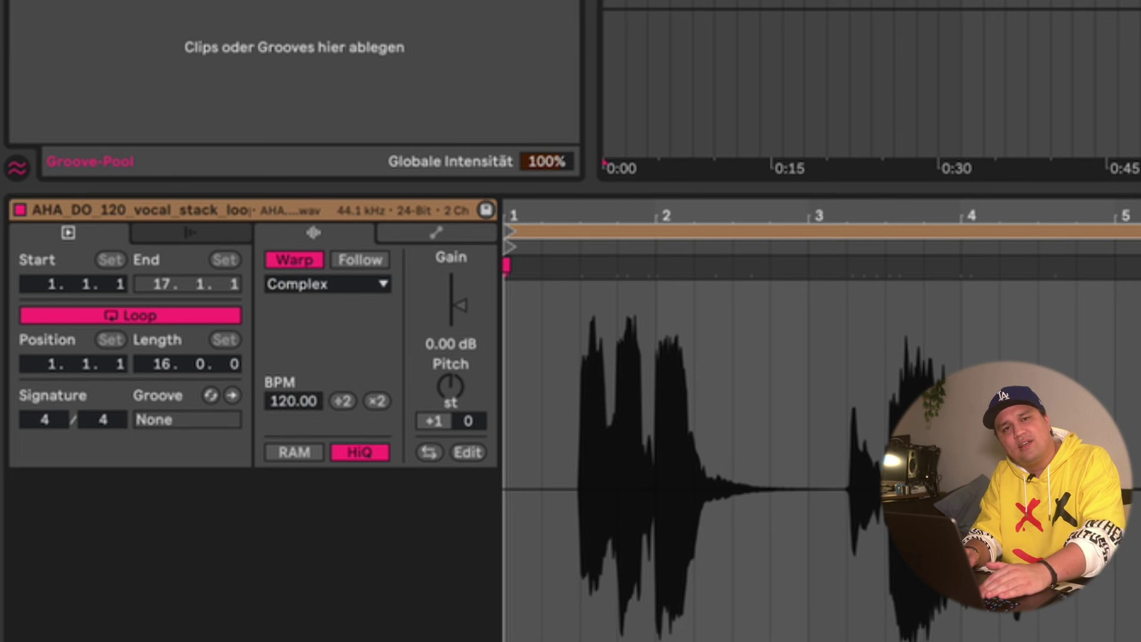
key(space)
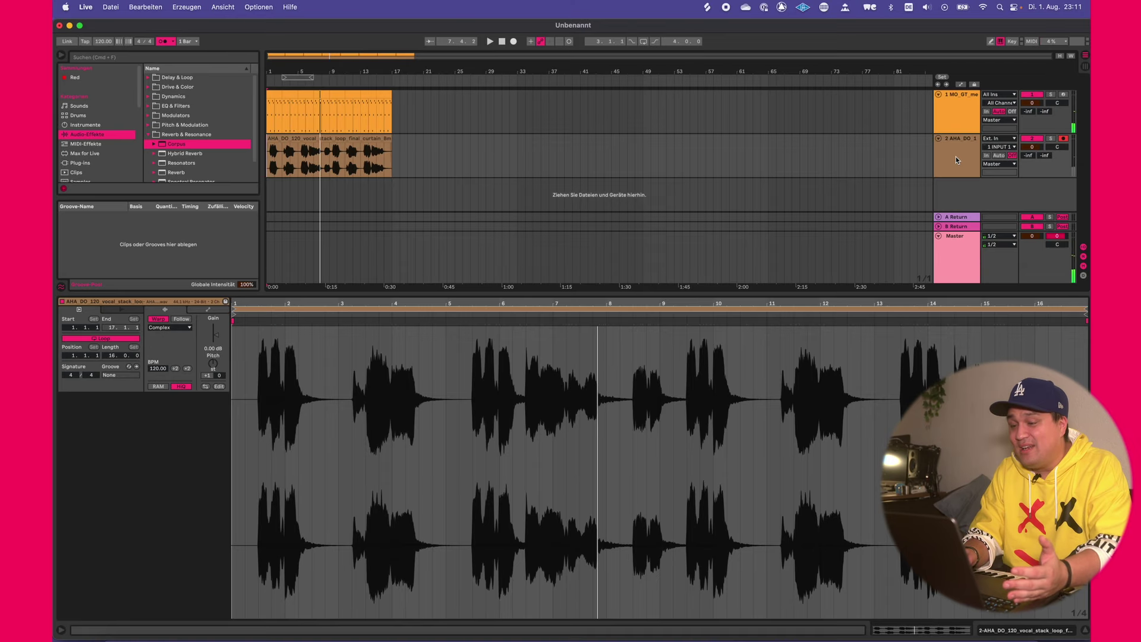
Switch to Splice, place the GOLDHOUSE_125_top_loop on a new third track at bar 1, play it and shorten the clip's end
click(946, 156)
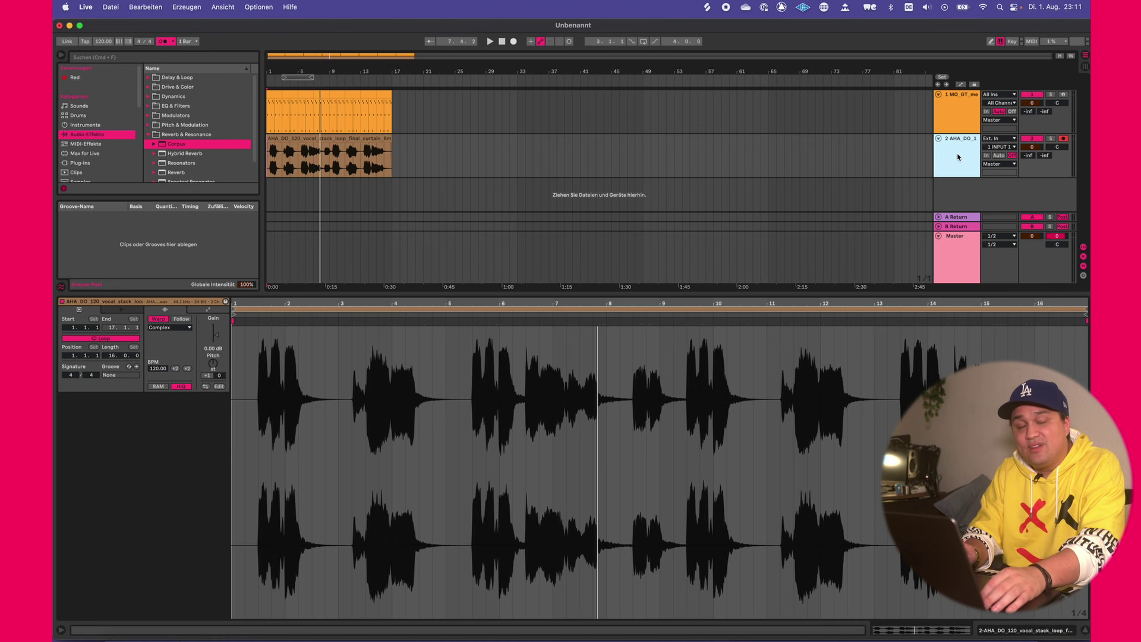
key(super+Tab)
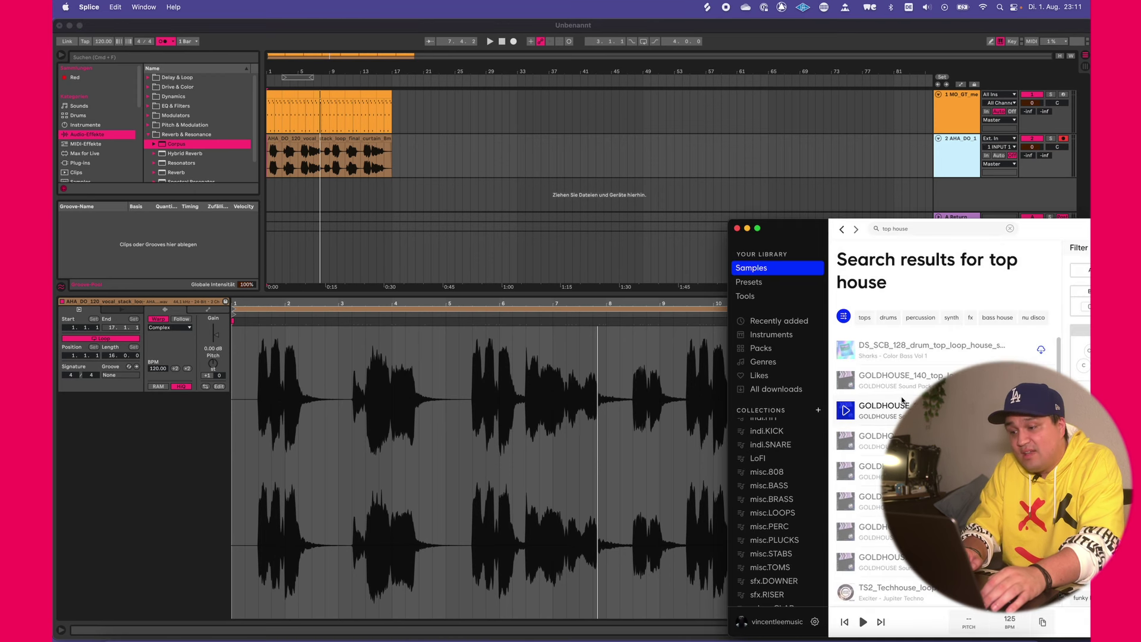
drag(904, 406, 317, 197)
key(space)
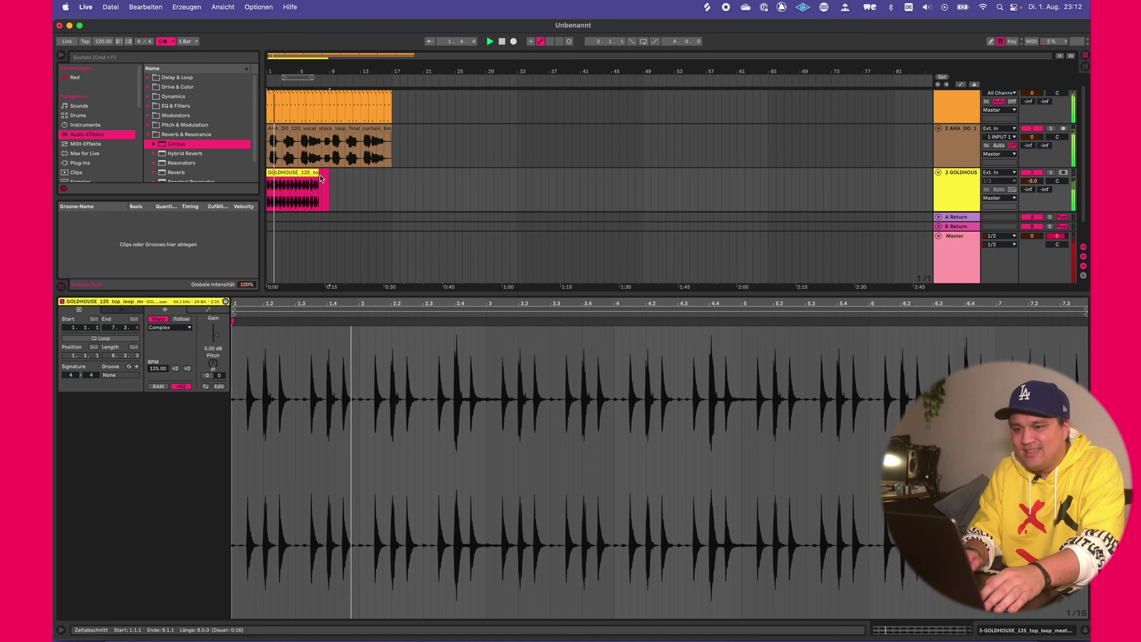
click(317, 198)
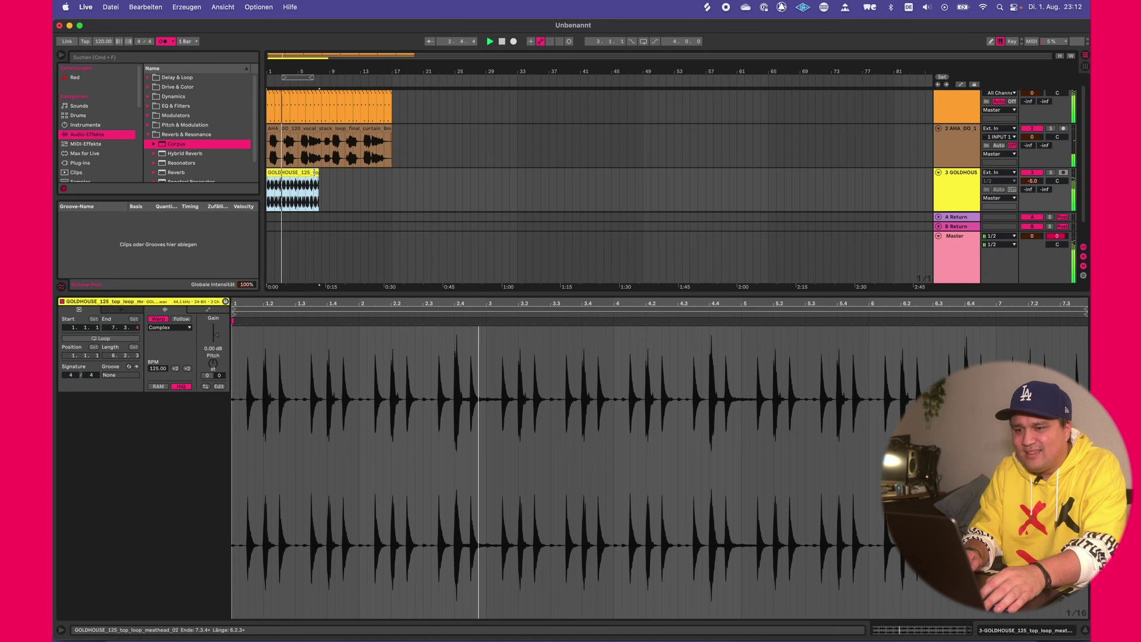
drag(318, 173, 298, 172)
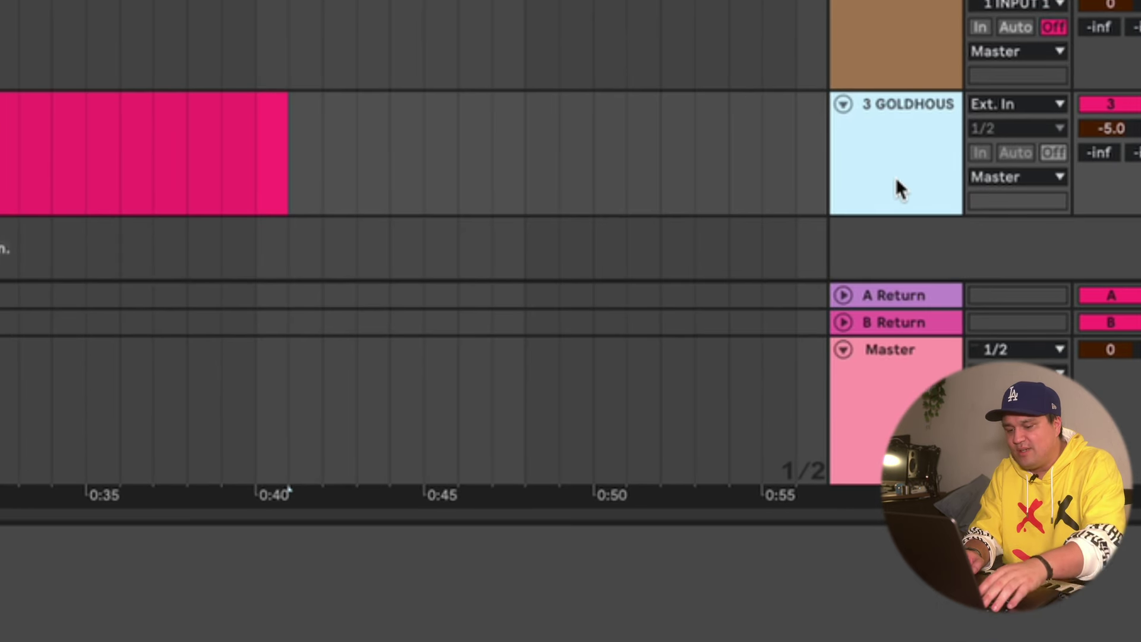
Create a MIDI track below the top loop, load Splice's COM_TRUISE_synth_bass_short_stab sample as its instrument and start recording
right_click(896, 251)
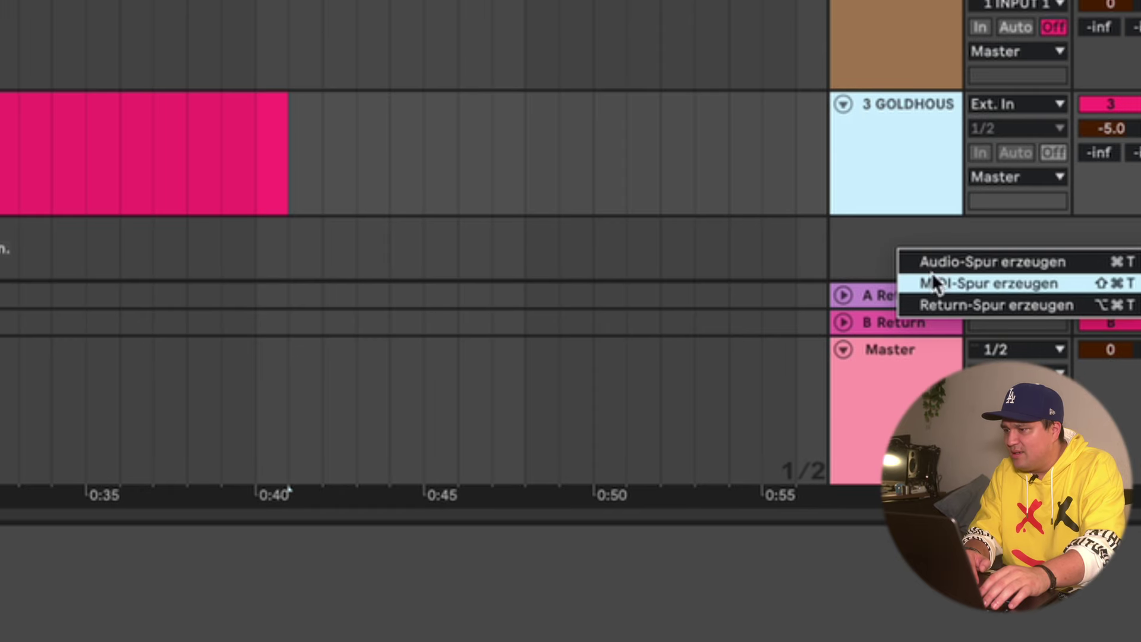
click(942, 285)
key(super+Tab)
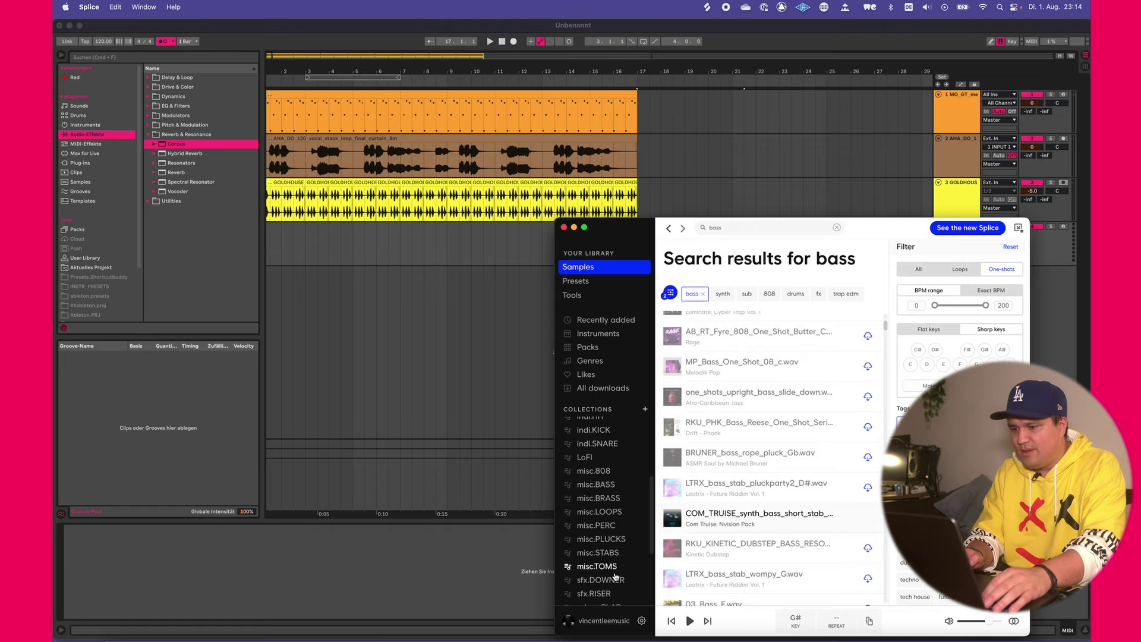
drag(699, 527, 406, 563)
click(514, 41)
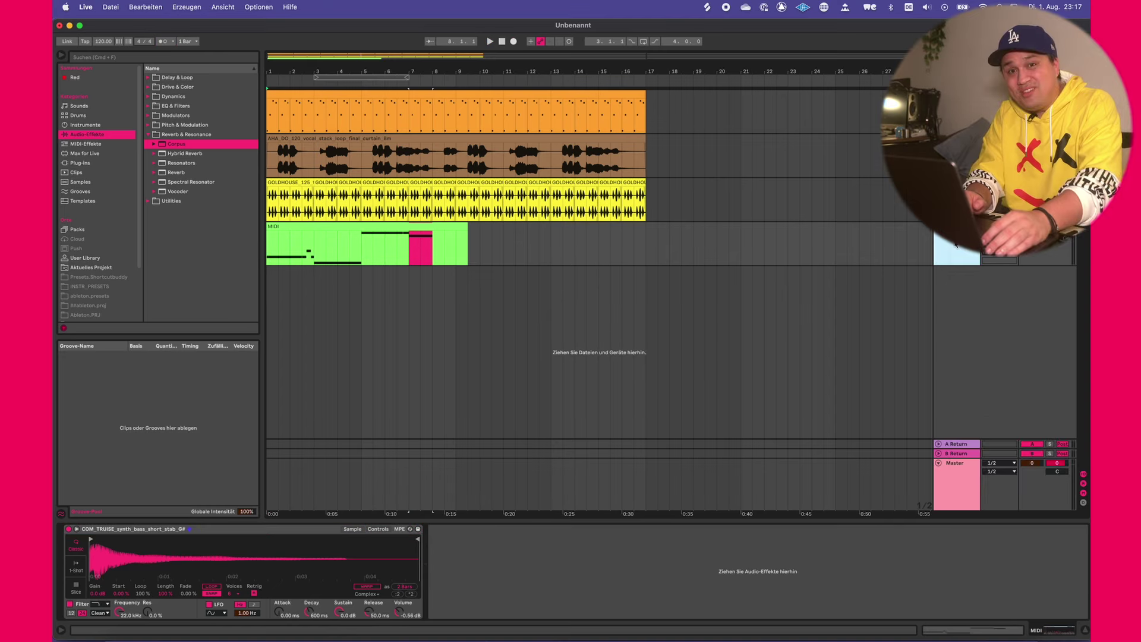
Rename the new MIDI track as Bass
right_click(955, 244)
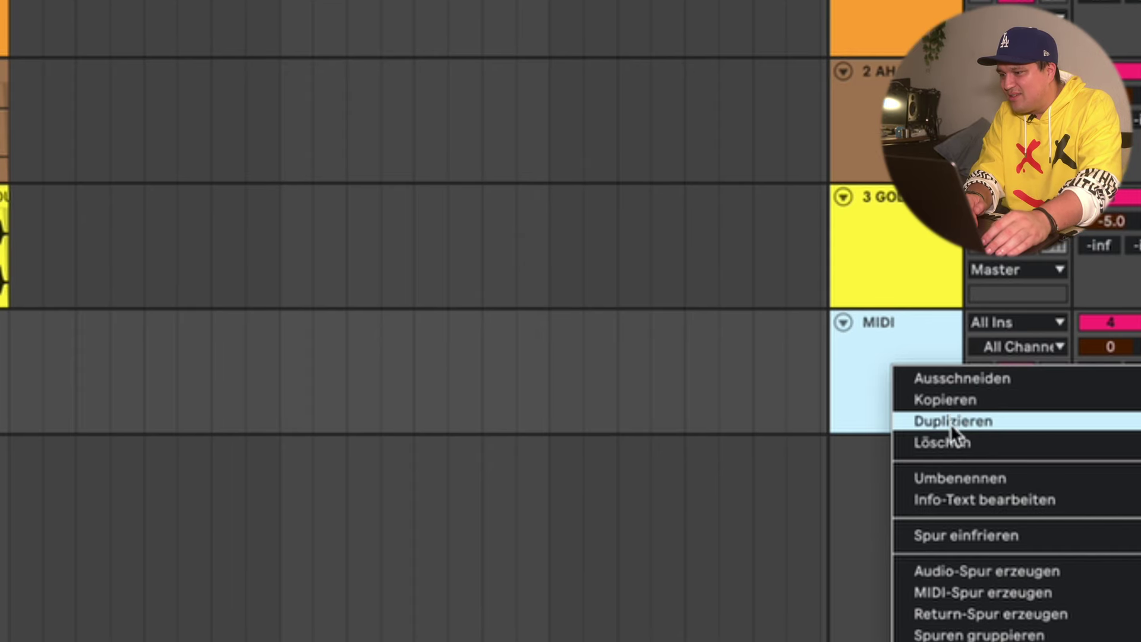
click(982, 281)
text(bs)
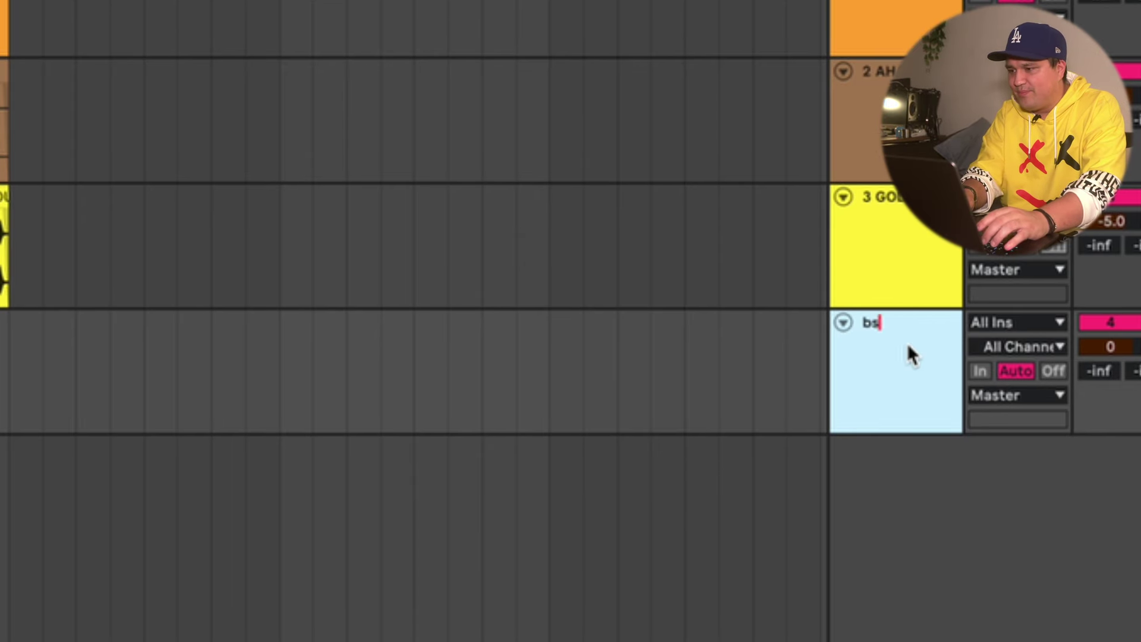
key(BackSpace)
text(ass)
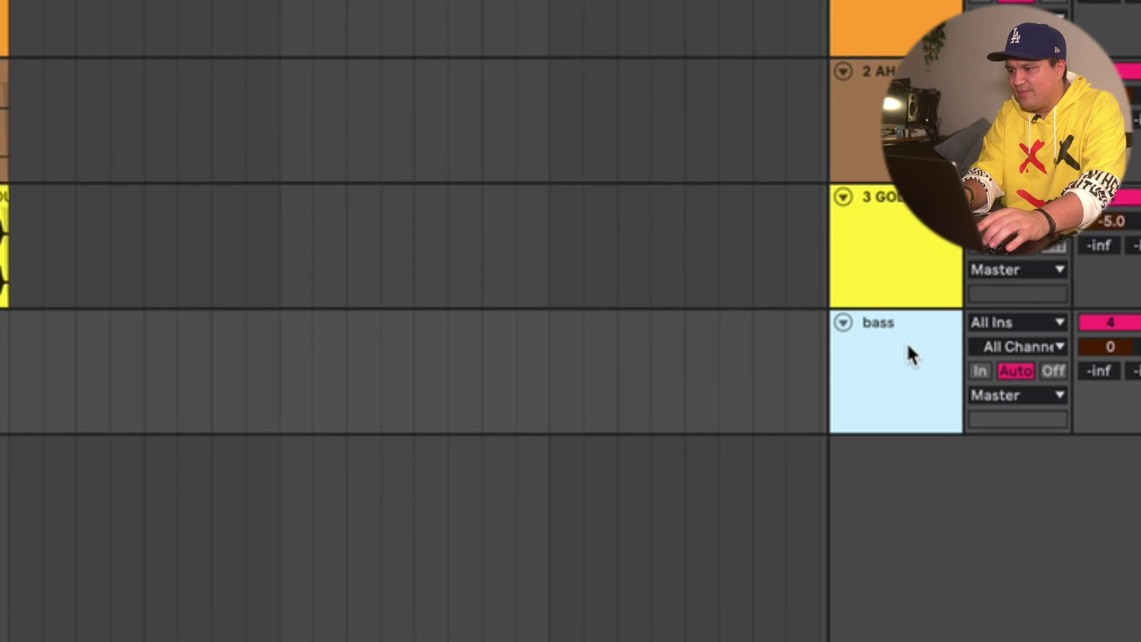
key(Return)
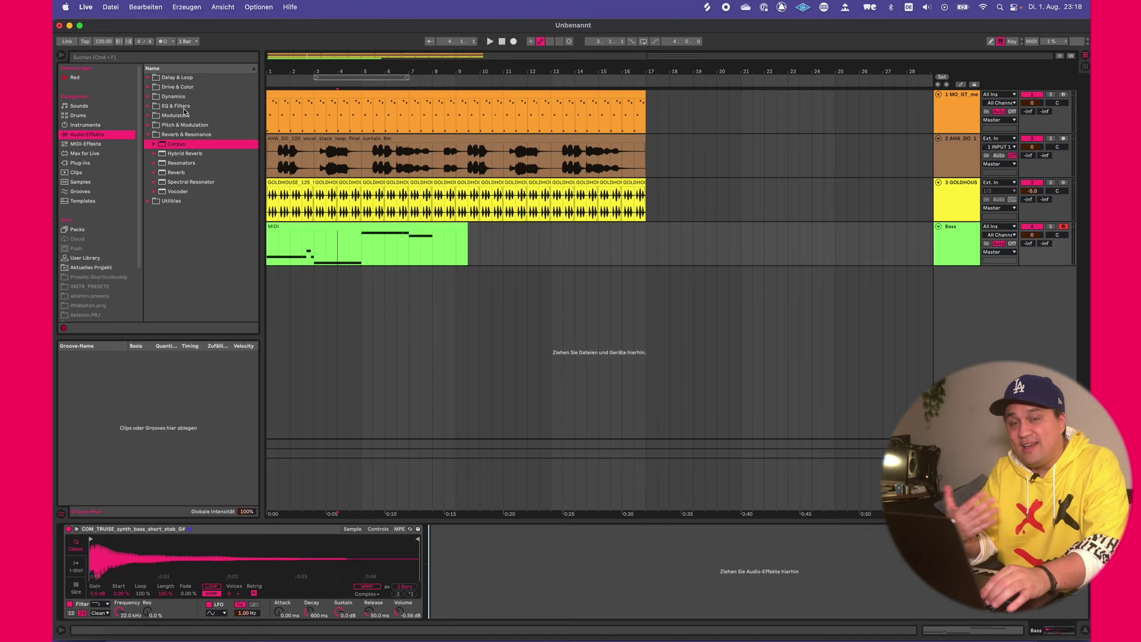
Search the browser for "reverb" and add the Reverb effect to the Bass track's chain
click(423, 244)
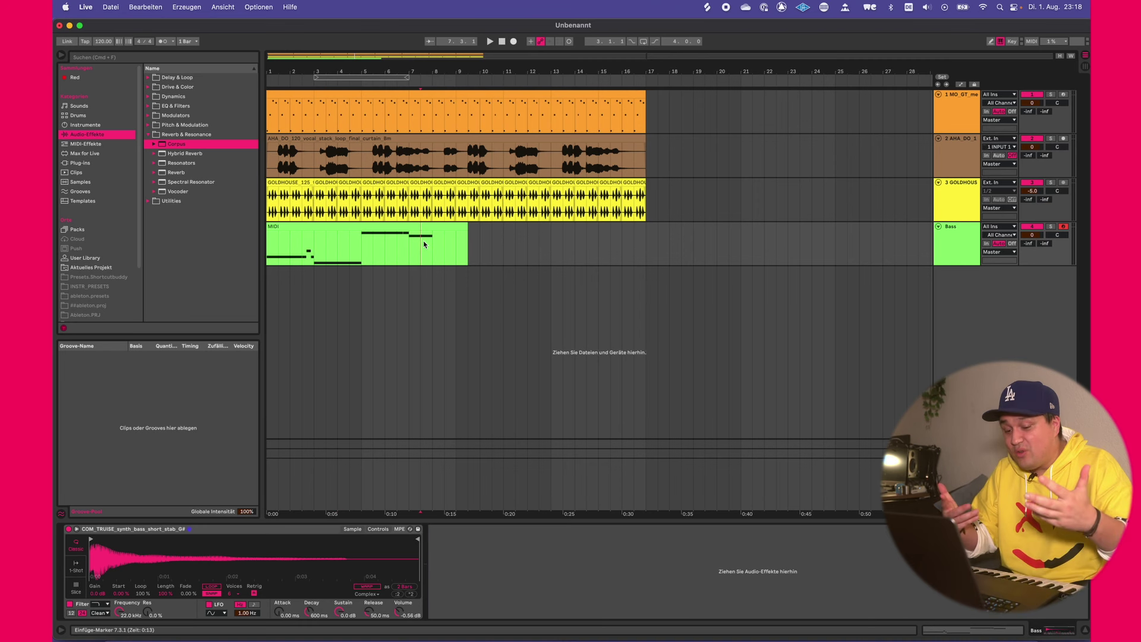
key(super+f)
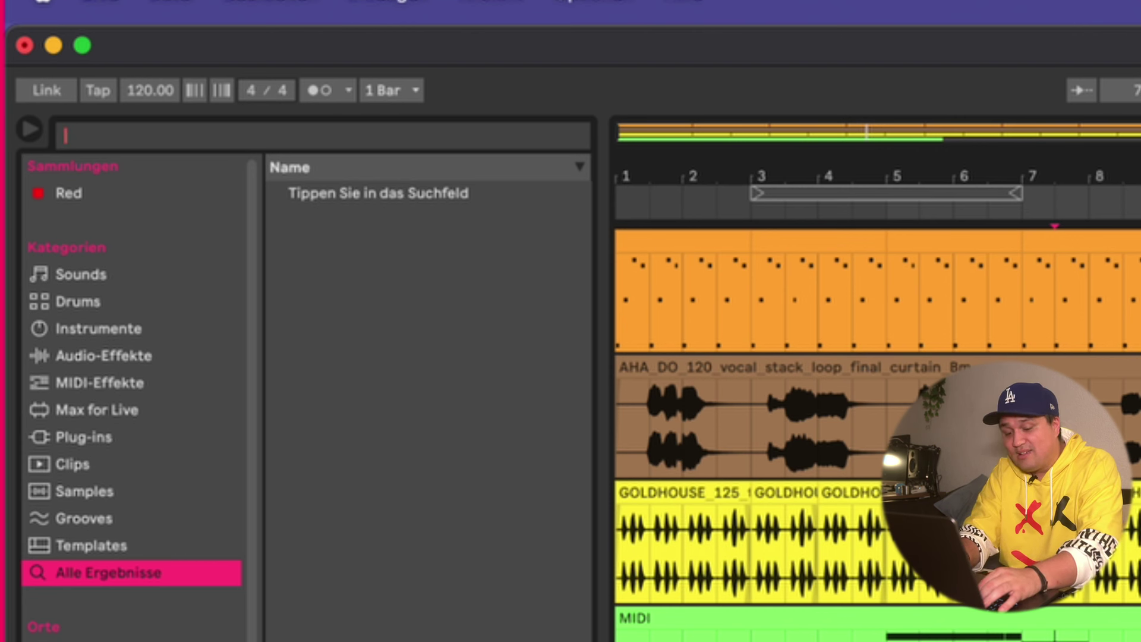
text(reverb)
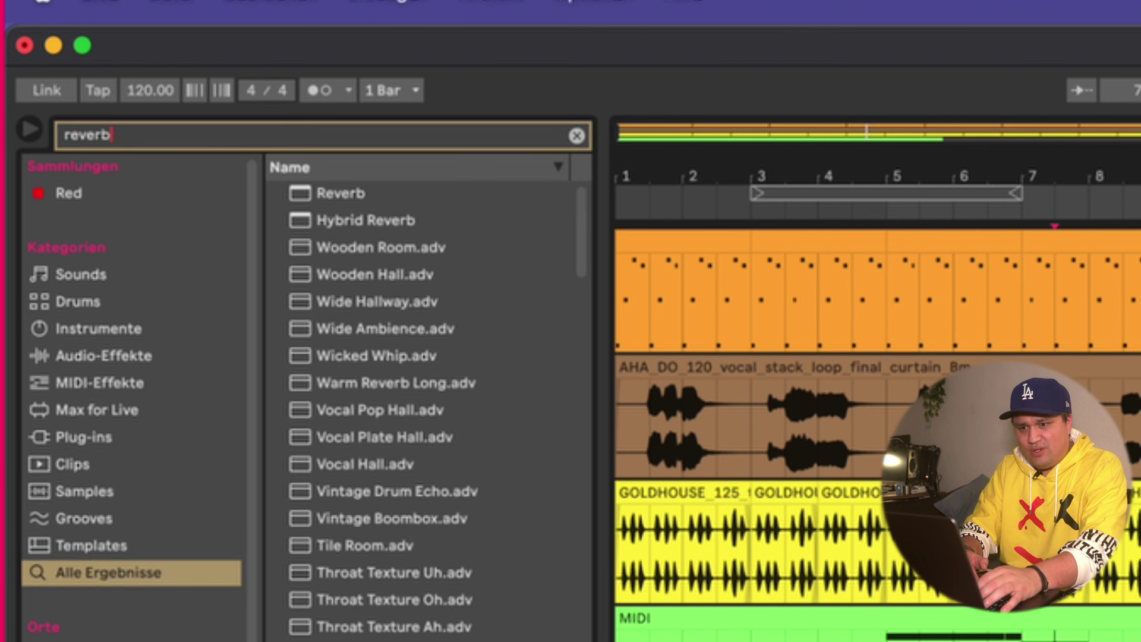
click(379, 189)
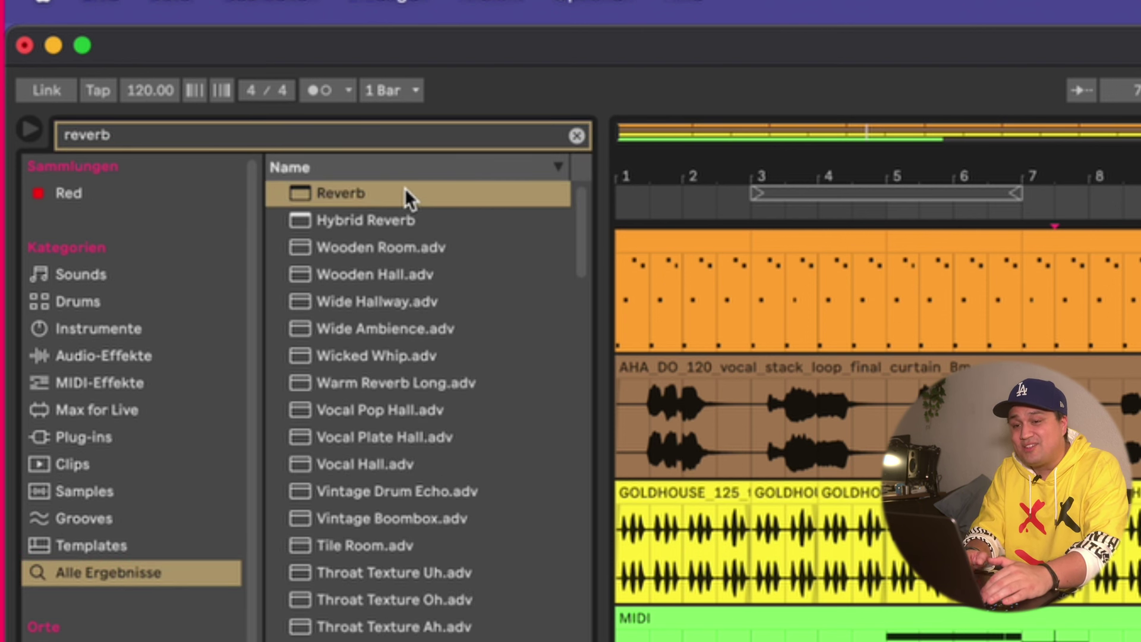
double_click(405, 188)
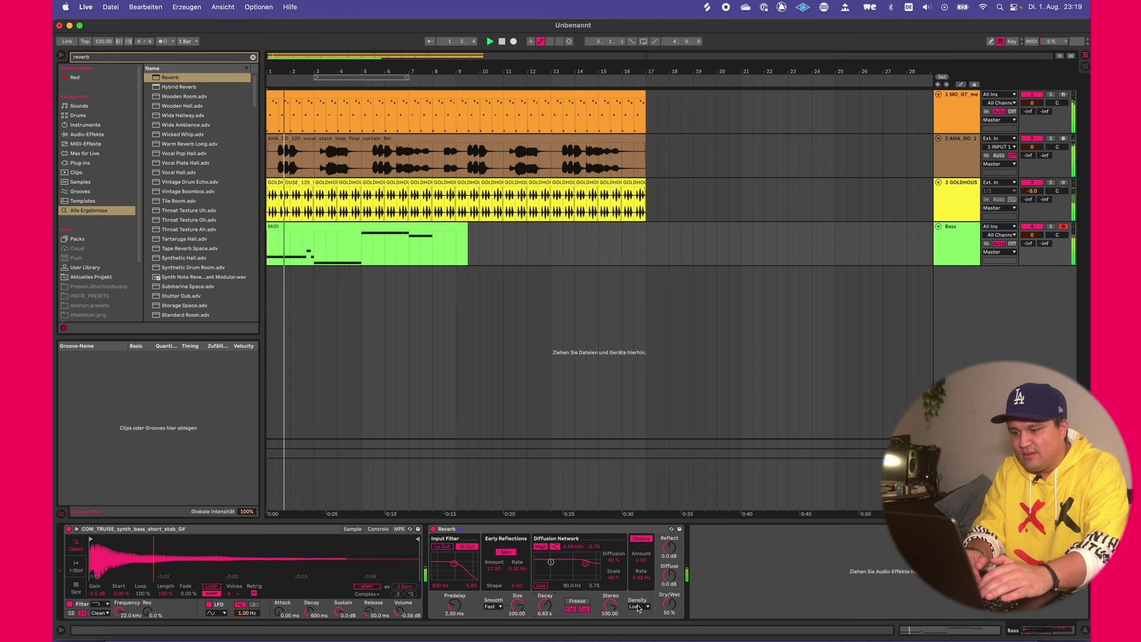
Slightly raise the Reflect level of the Bass track's Reverb during playback and select the effect
drag(669, 547, 669, 544)
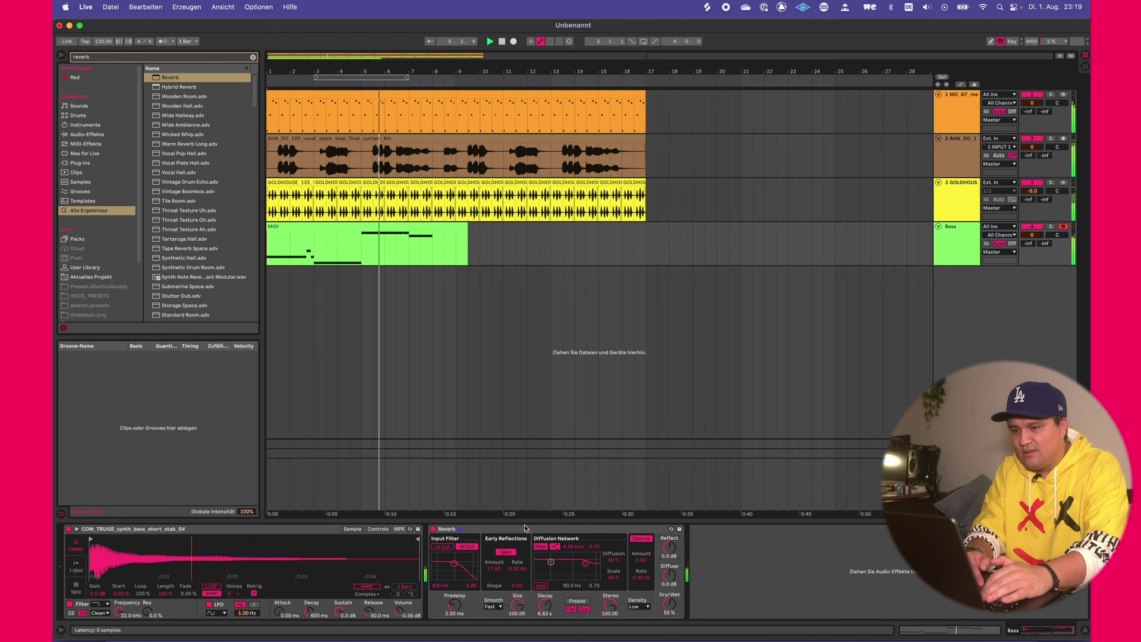
click(551, 529)
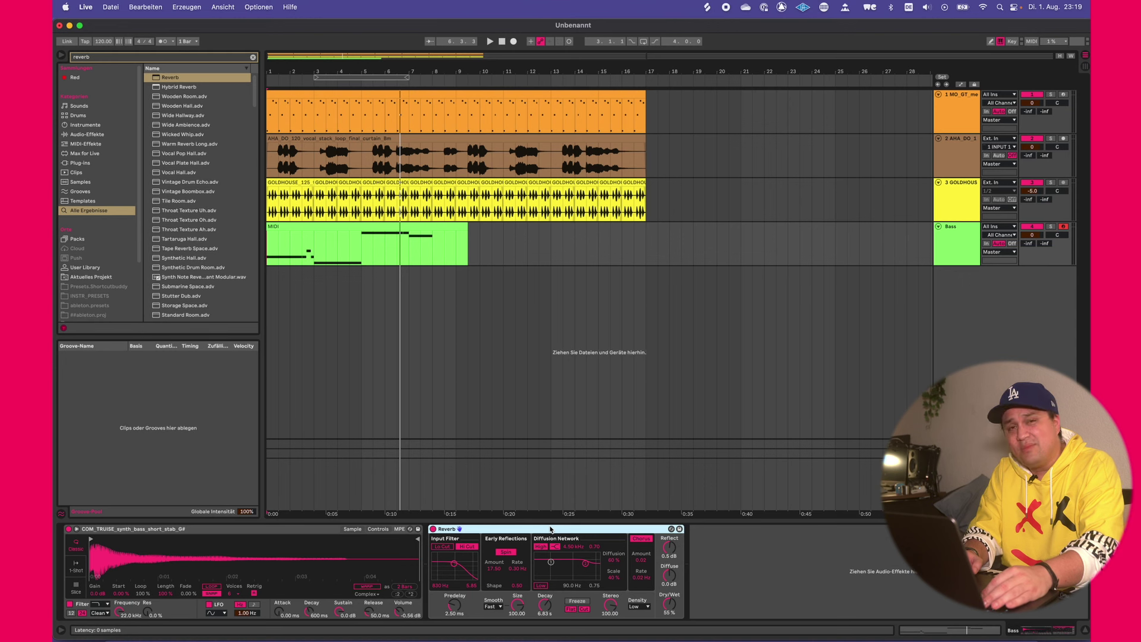
drag(550, 529, 624, 533)
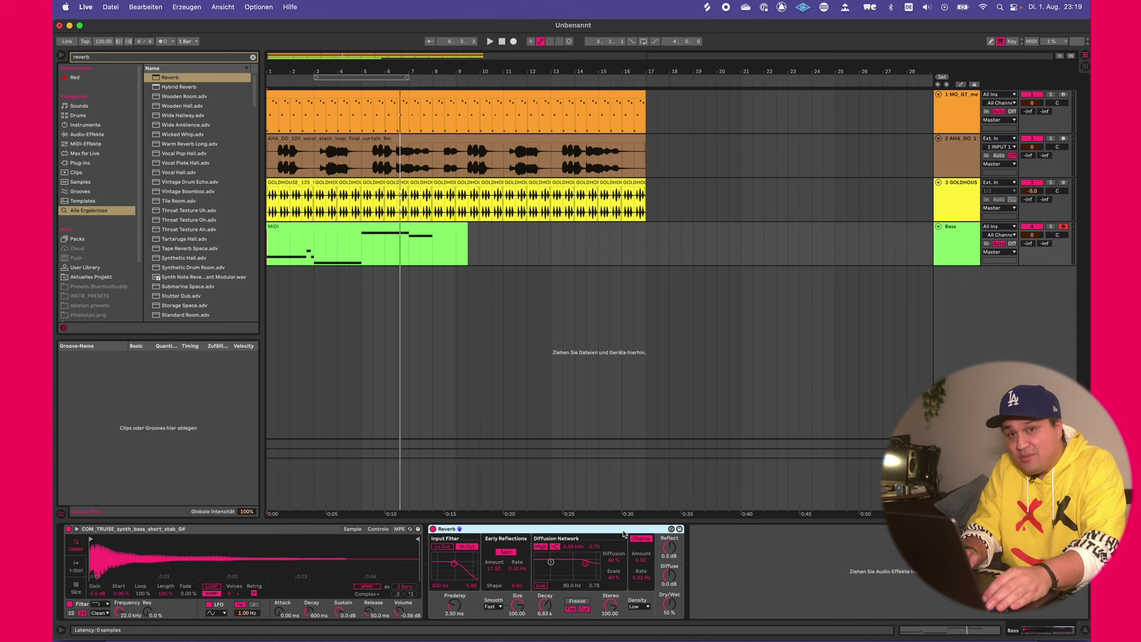